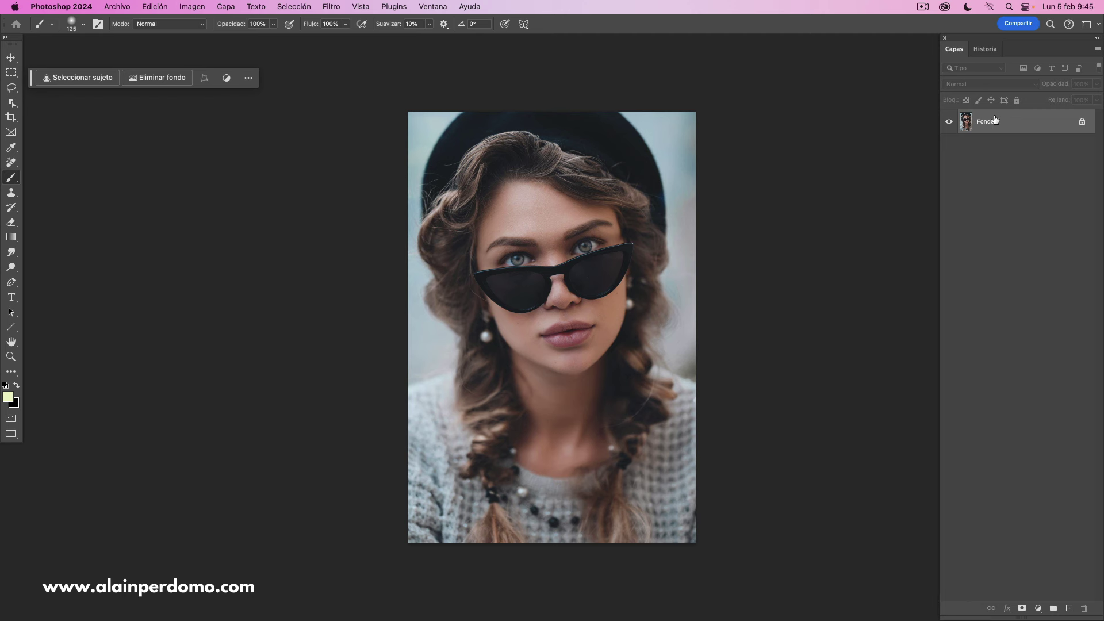
- Duplicate the background into Capa 1 and add a Mapa de degradado adjustment layer above it
{"action": "key", "text": "super+j"}
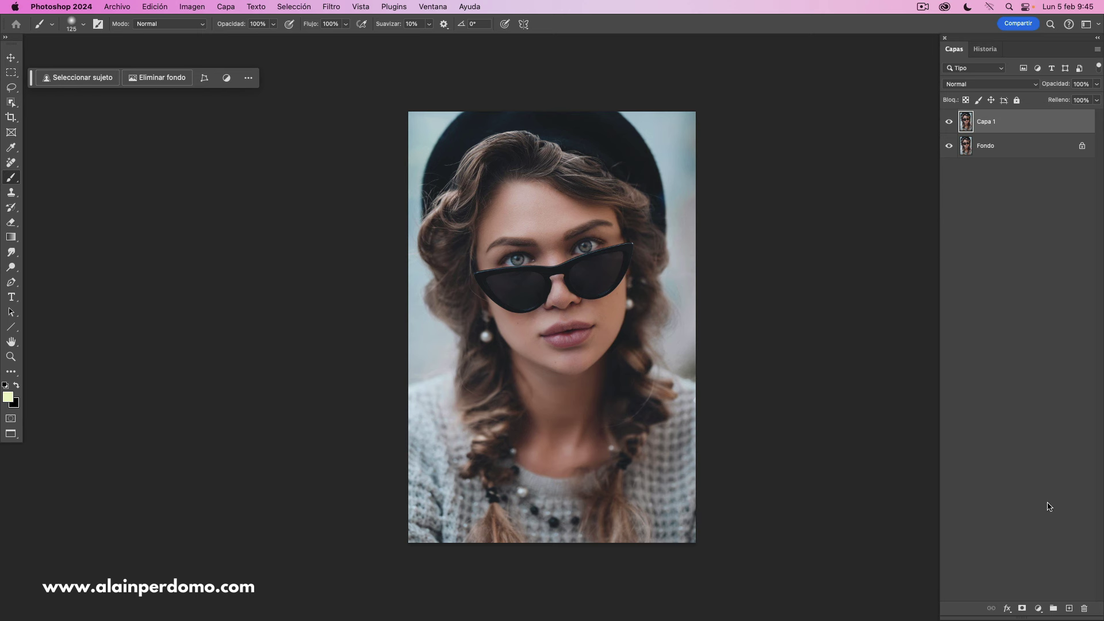
{"action": "left_click", "coordinate": [1039, 608]}
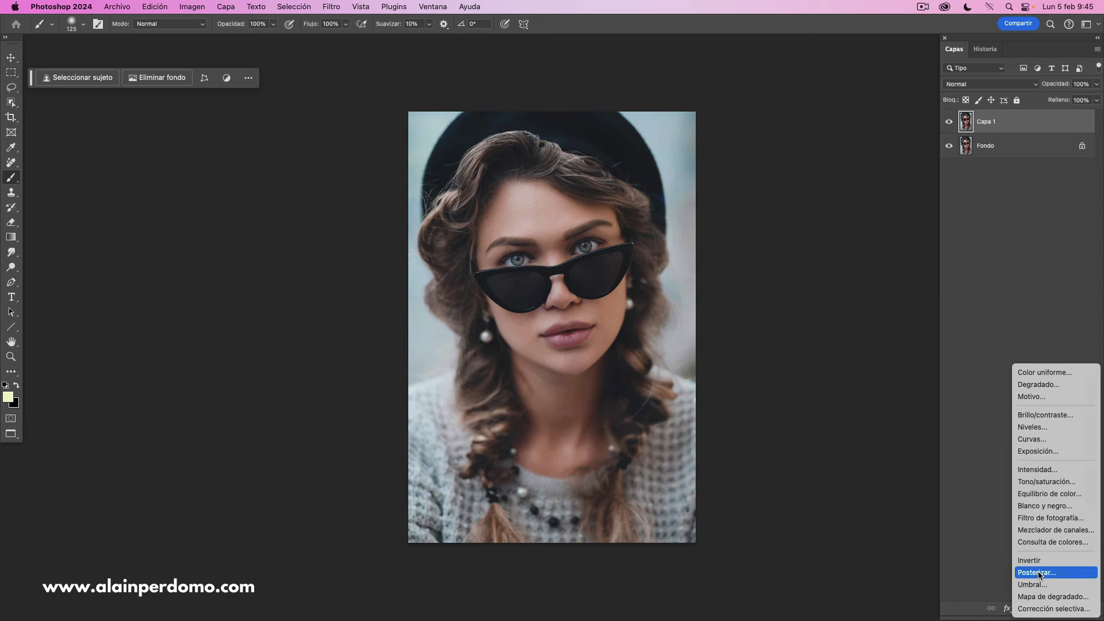
{"action": "left_click", "coordinate": [1031, 600]}
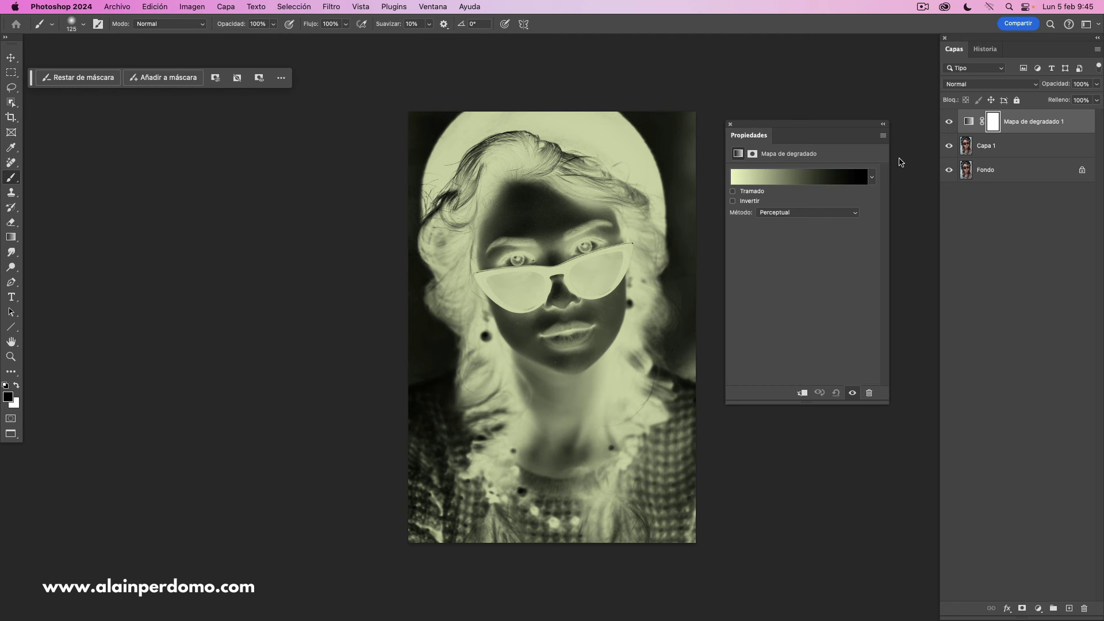
- Compare the gradient map on and off, leaving it hidden, and keep Perceptual interpolation
{"action": "left_click", "coordinate": [949, 123]}
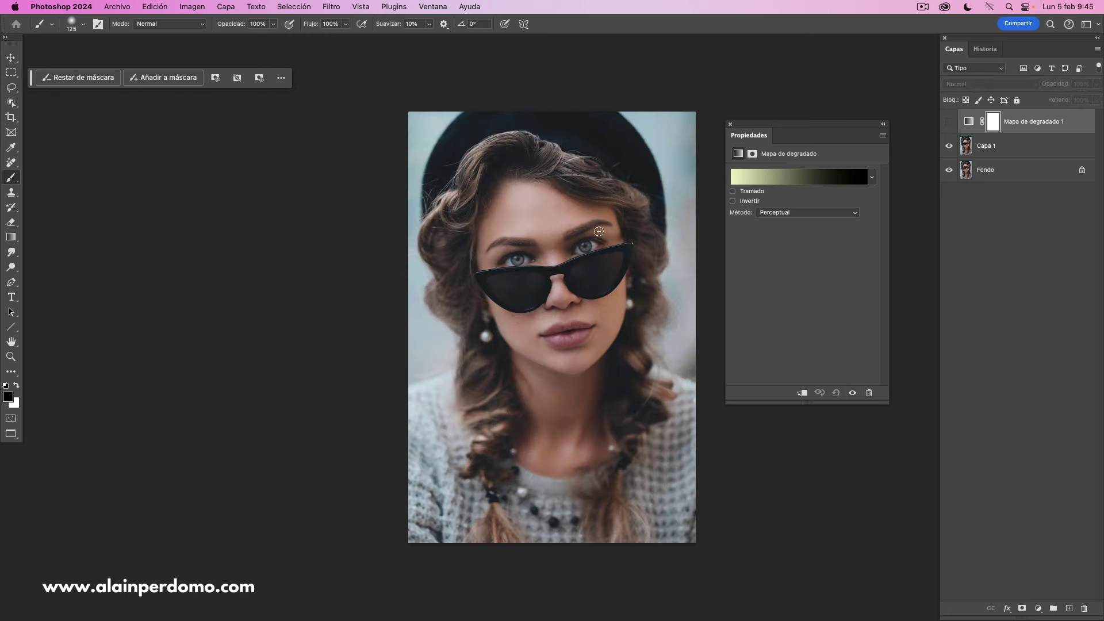
{"action": "left_click", "coordinate": [949, 123]}
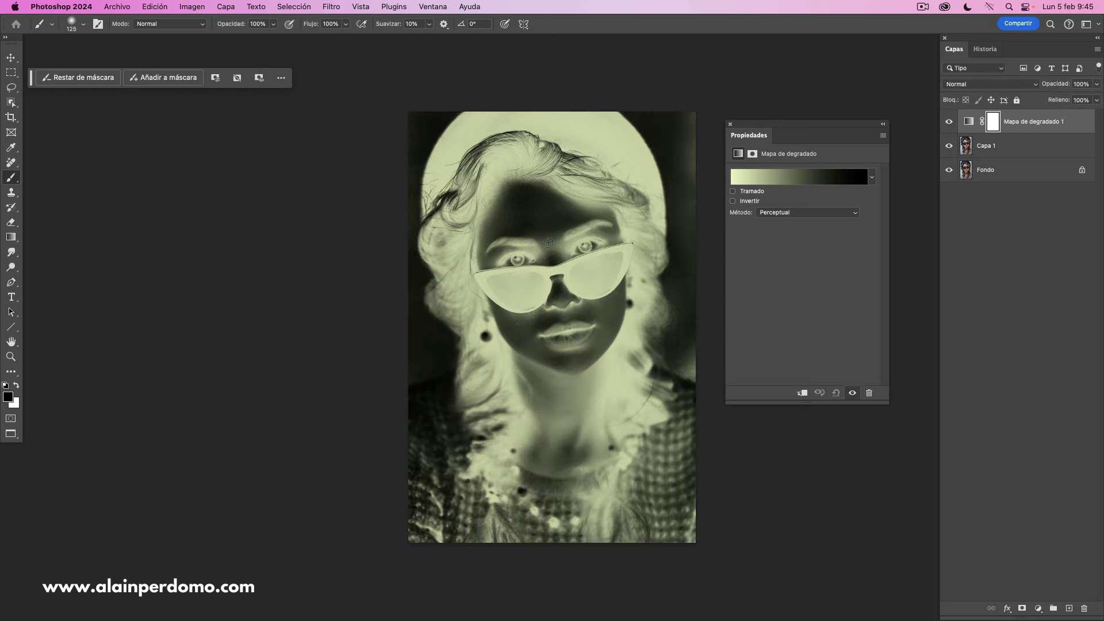
{"action": "left_click", "coordinate": [949, 122]}
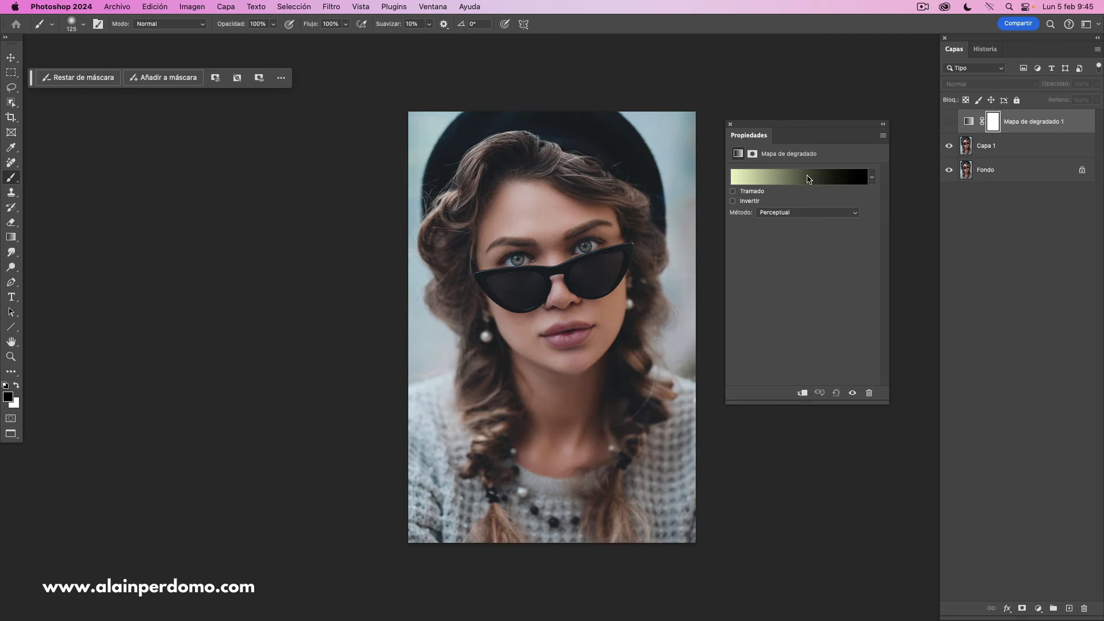
{"action": "left_click", "coordinate": [805, 218]}
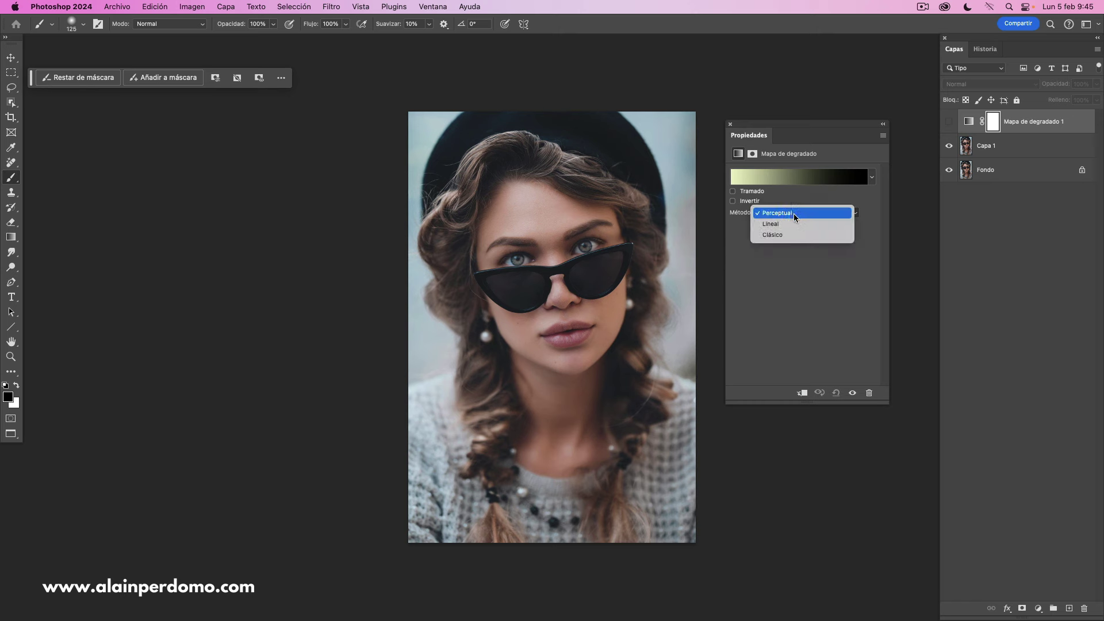
{"action": "left_click", "coordinate": [794, 213]}
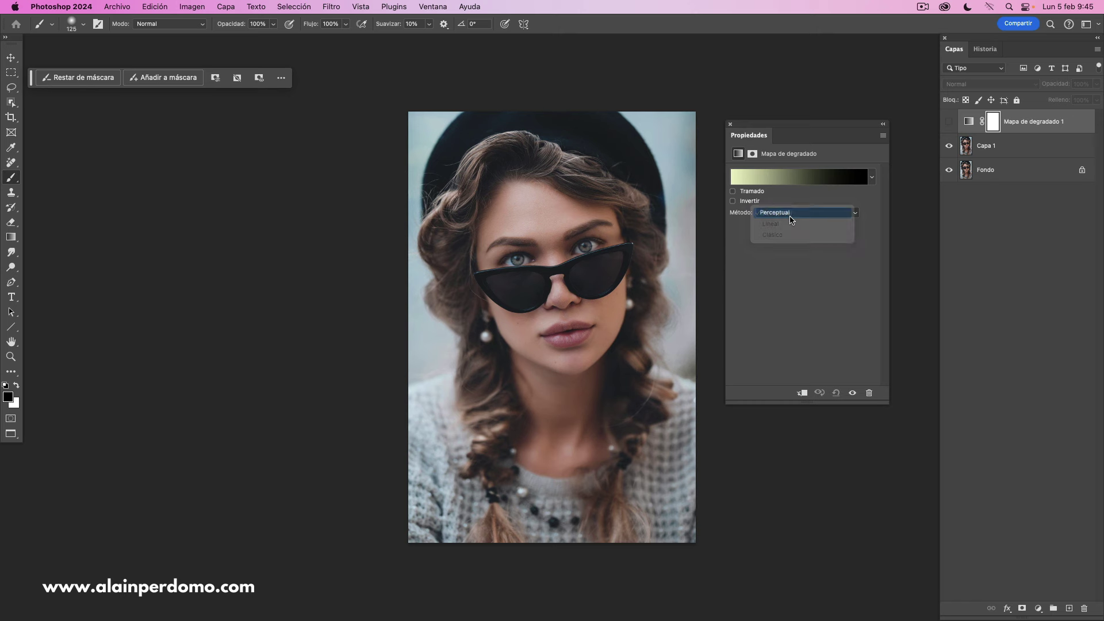
{"action": "left_click", "coordinate": [805, 183]}
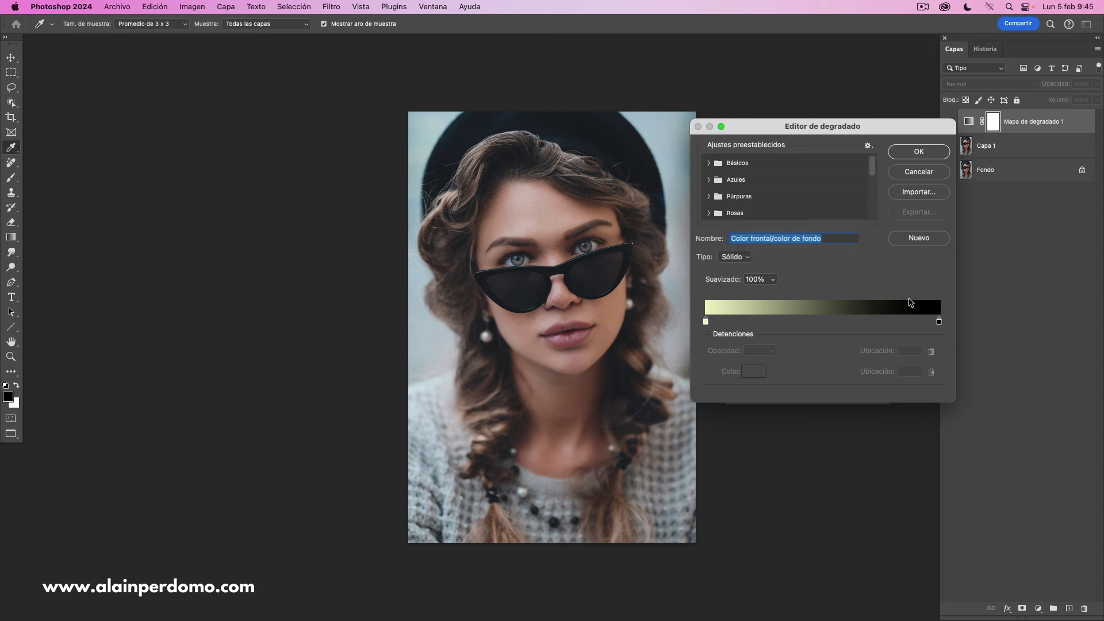
- Try white (ffffff) for the gradient's left stop in the colour picker, then cancel it
{"action": "left_click", "coordinate": [706, 322]}
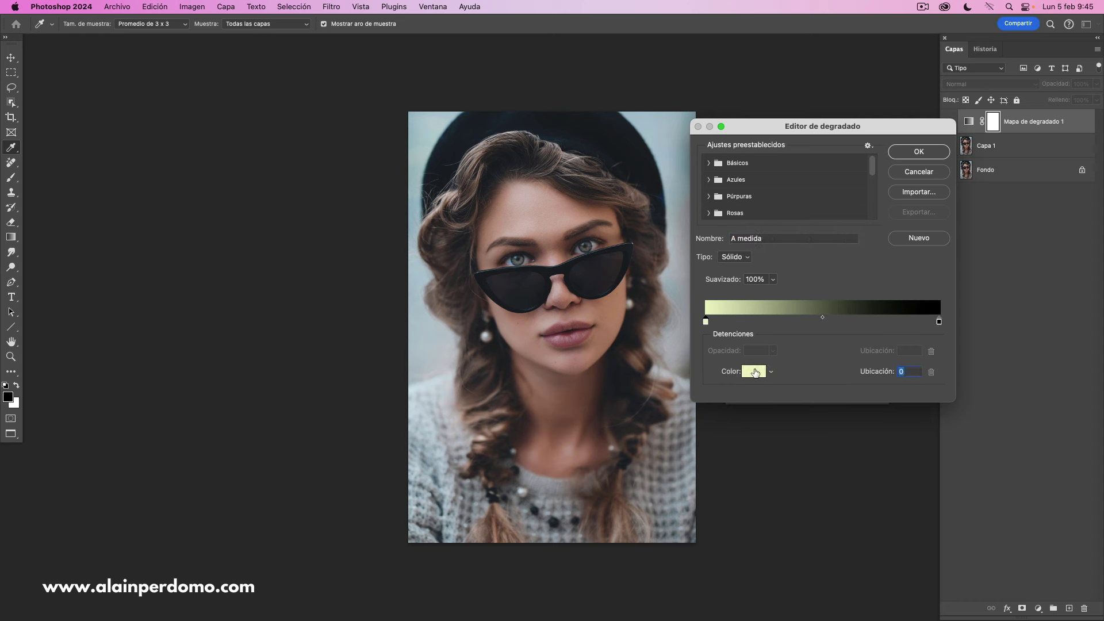
{"action": "left_click", "coordinate": [755, 376]}
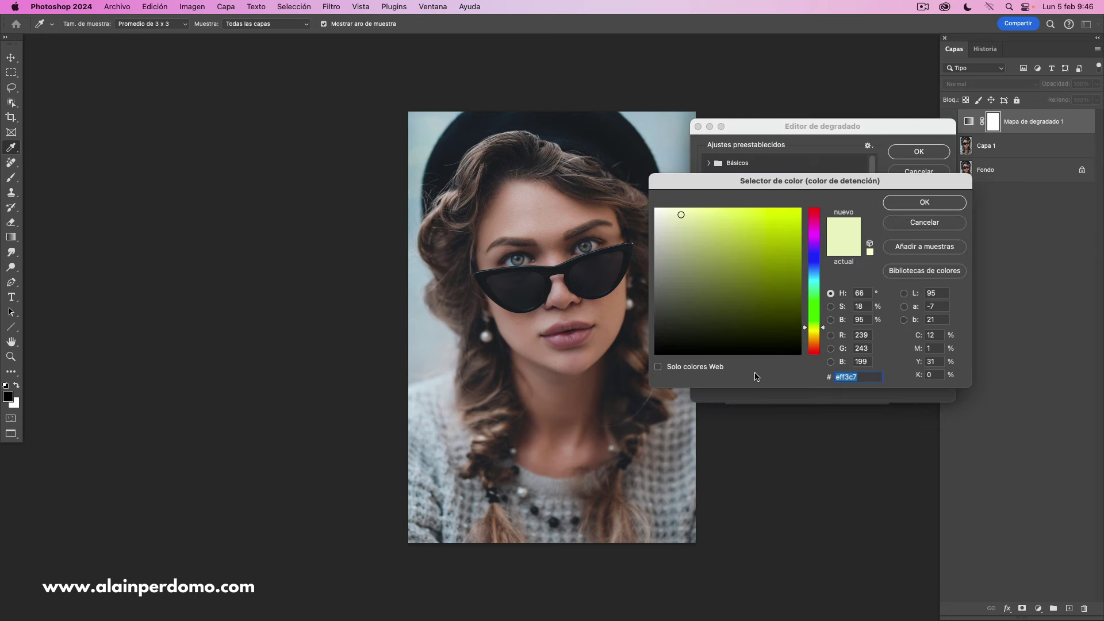
{"action": "left_click_drag", "start_coordinate": [753, 185], "coordinate": [769, 182]}
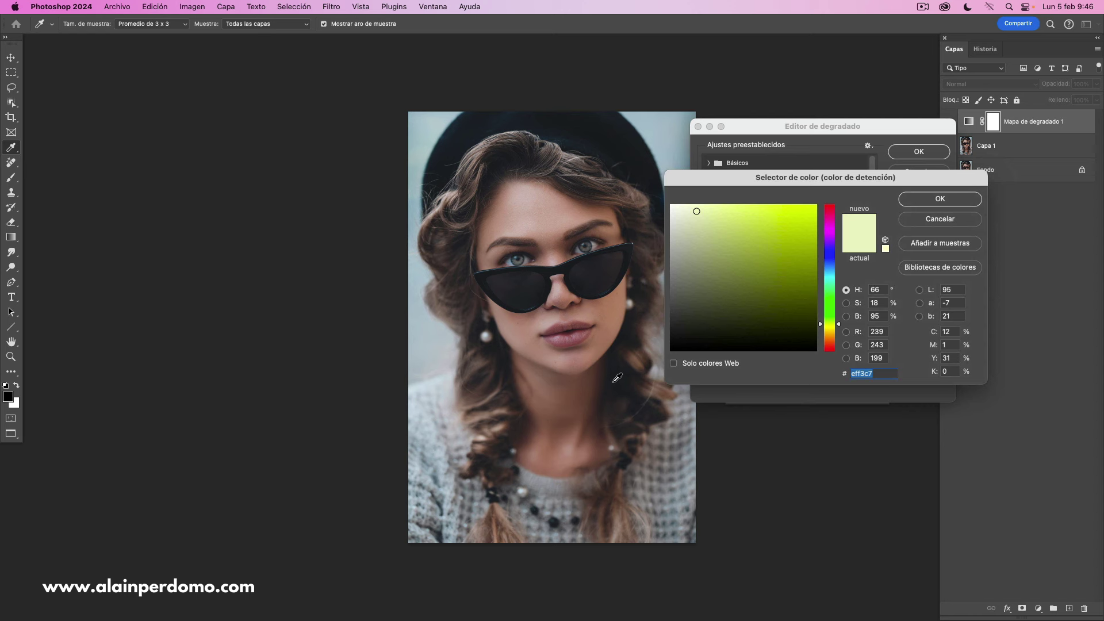
{"action": "type", "text": "ffffff"}
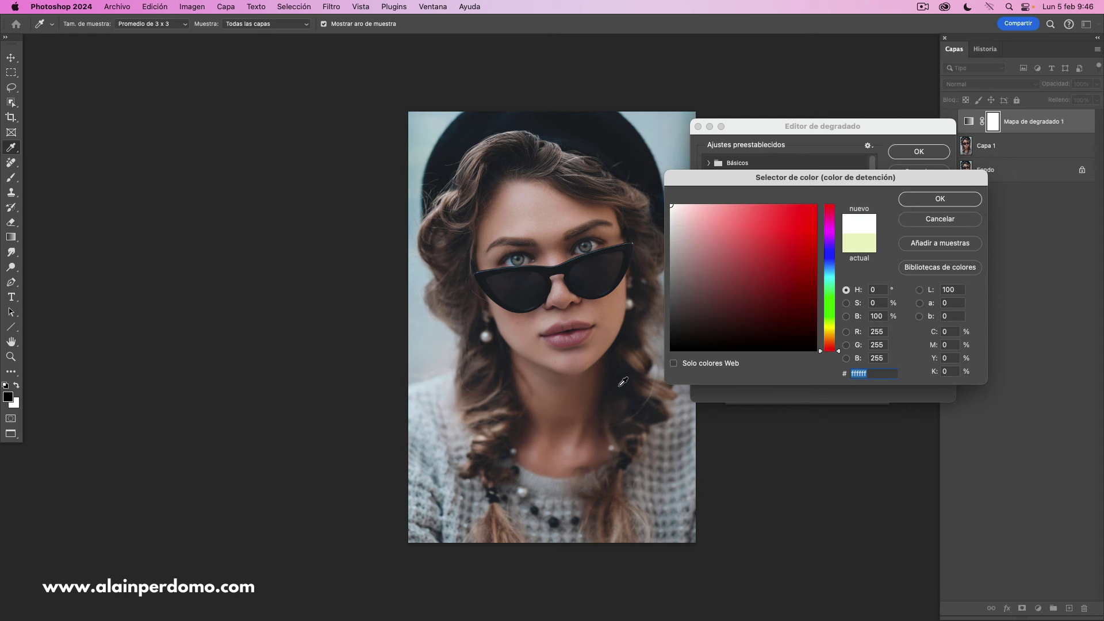
{"action": "left_click", "coordinate": [921, 218]}
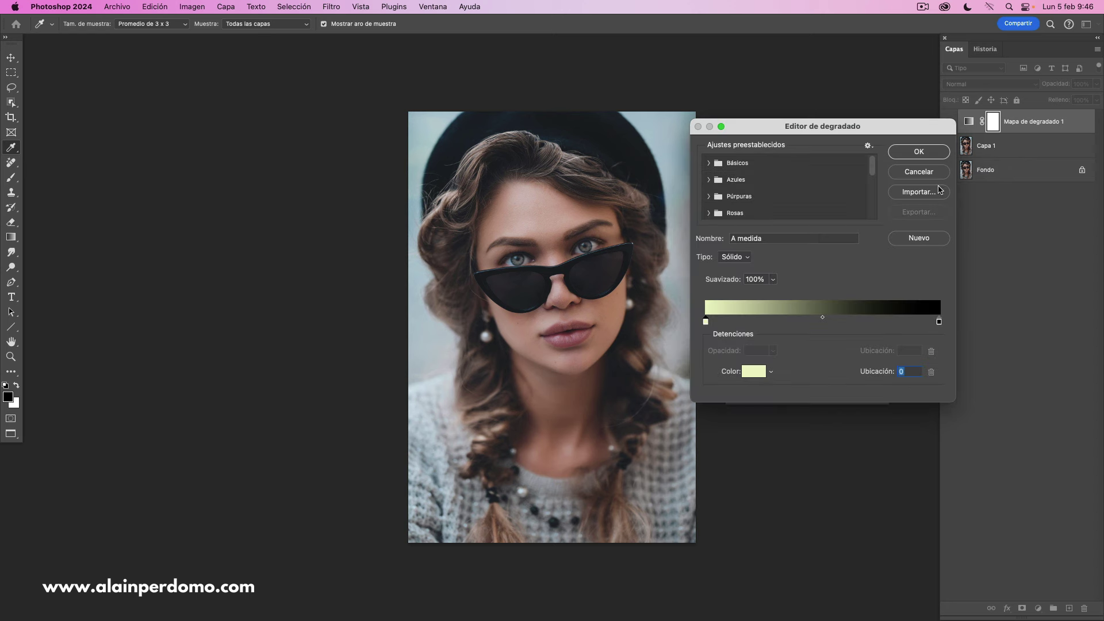
- Reopen the left stop's colour picker, cancel again, and close the gradient editor
{"action": "left_click_drag", "start_coordinate": [913, 133], "coordinate": [884, 173]}
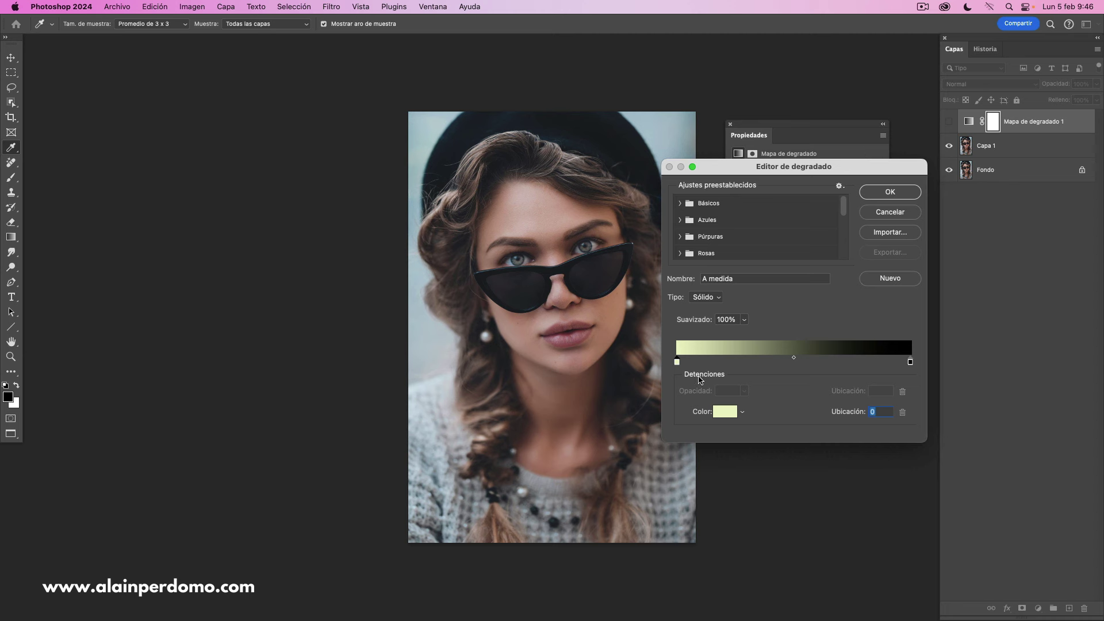
{"action": "left_click", "coordinate": [726, 410]}
{"action": "left_click", "coordinate": [586, 191]}
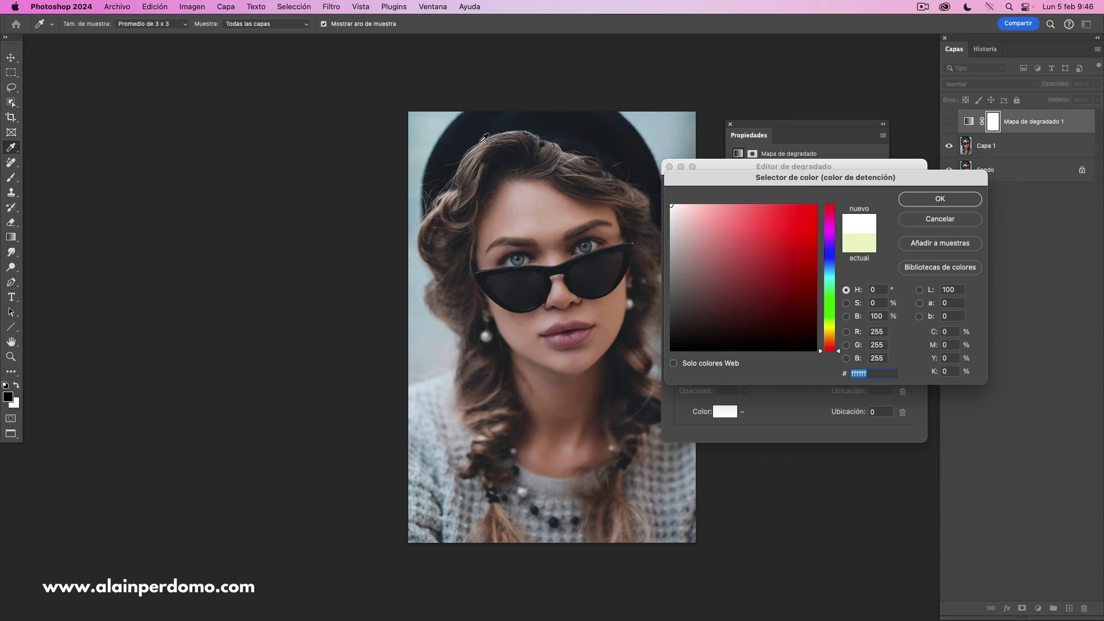
{"action": "left_click", "coordinate": [939, 221]}
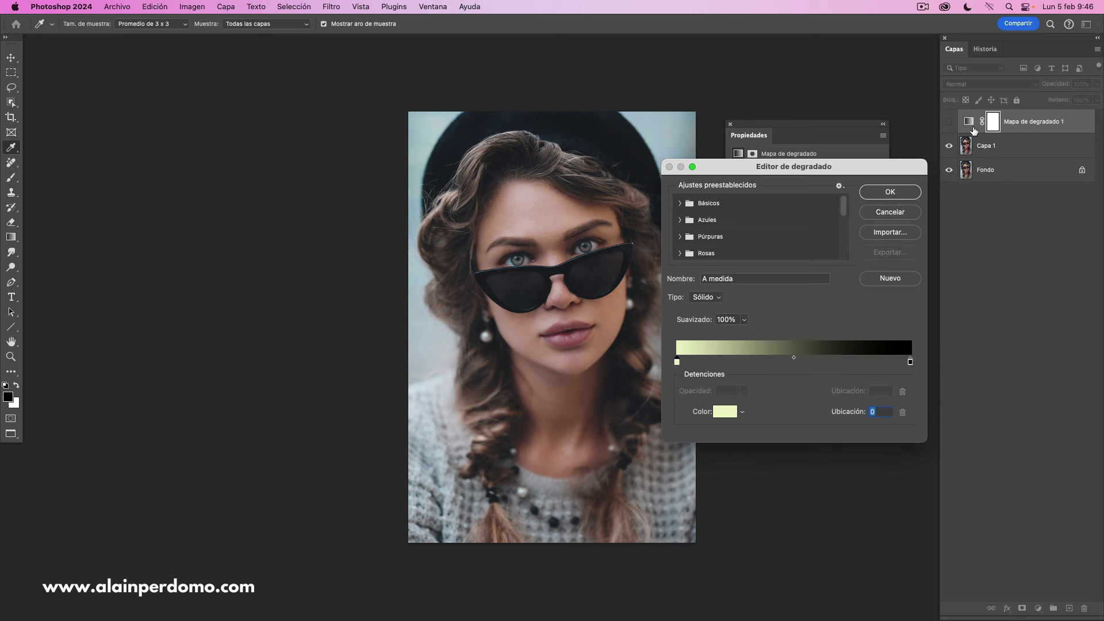
{"action": "left_click", "coordinate": [901, 214]}
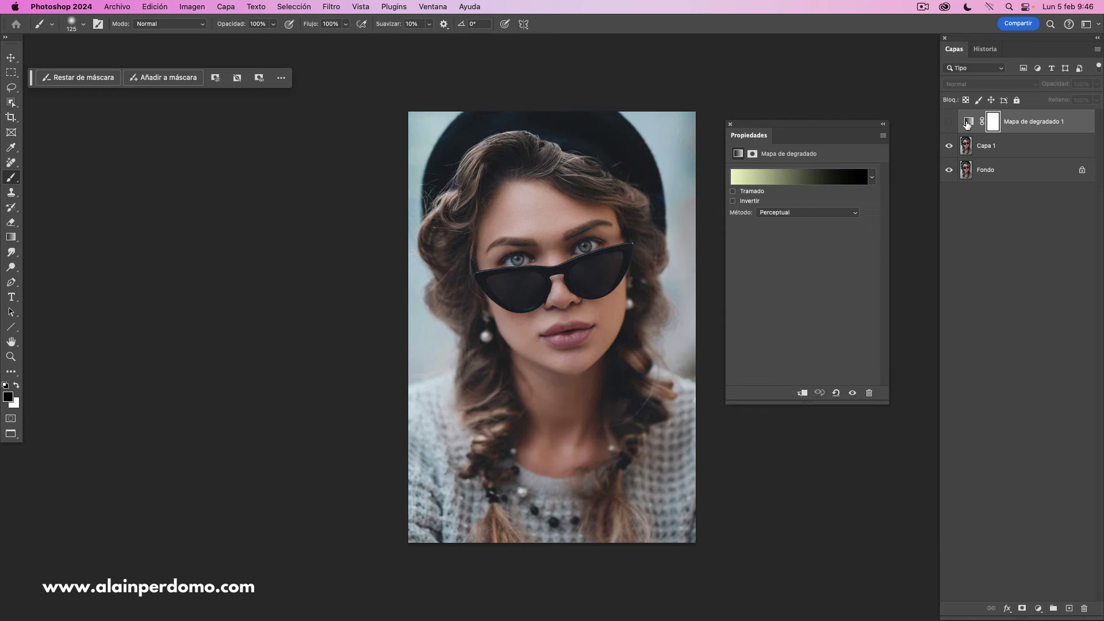
- Set the gradient's left stop to a dark tone sampled from the photo
{"action": "left_click", "coordinate": [968, 124]}
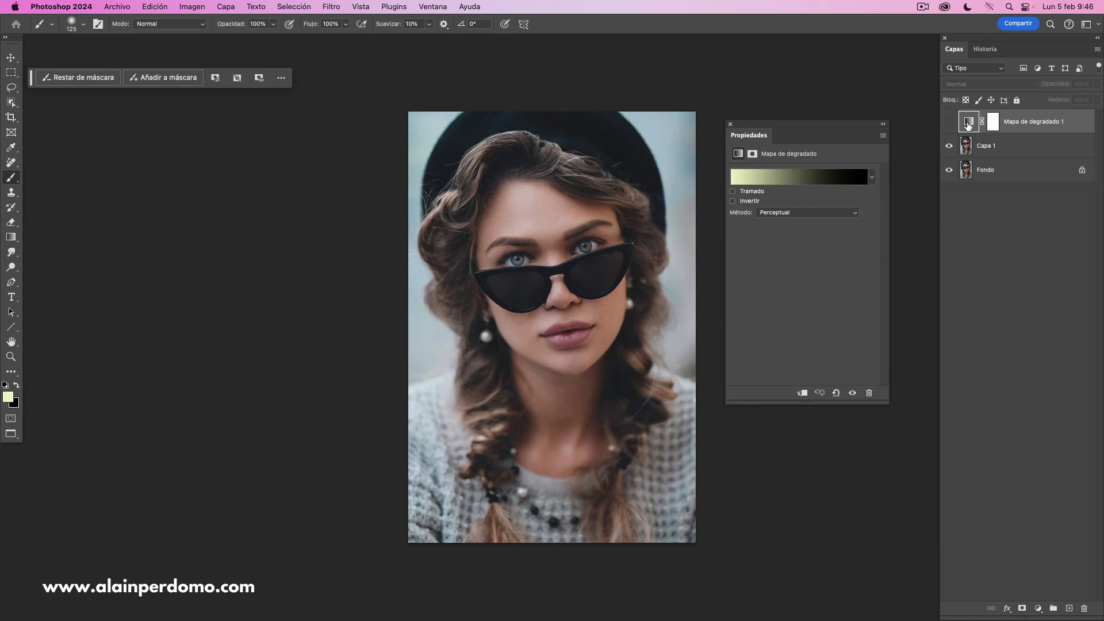
{"action": "left_click", "coordinate": [804, 182]}
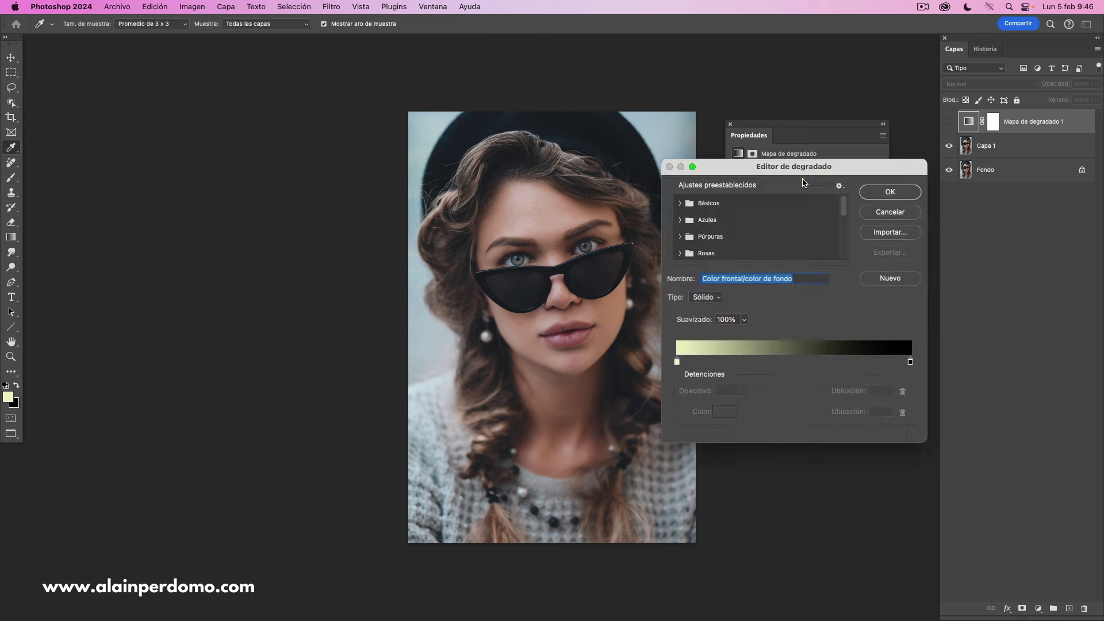
{"action": "left_click", "coordinate": [676, 362]}
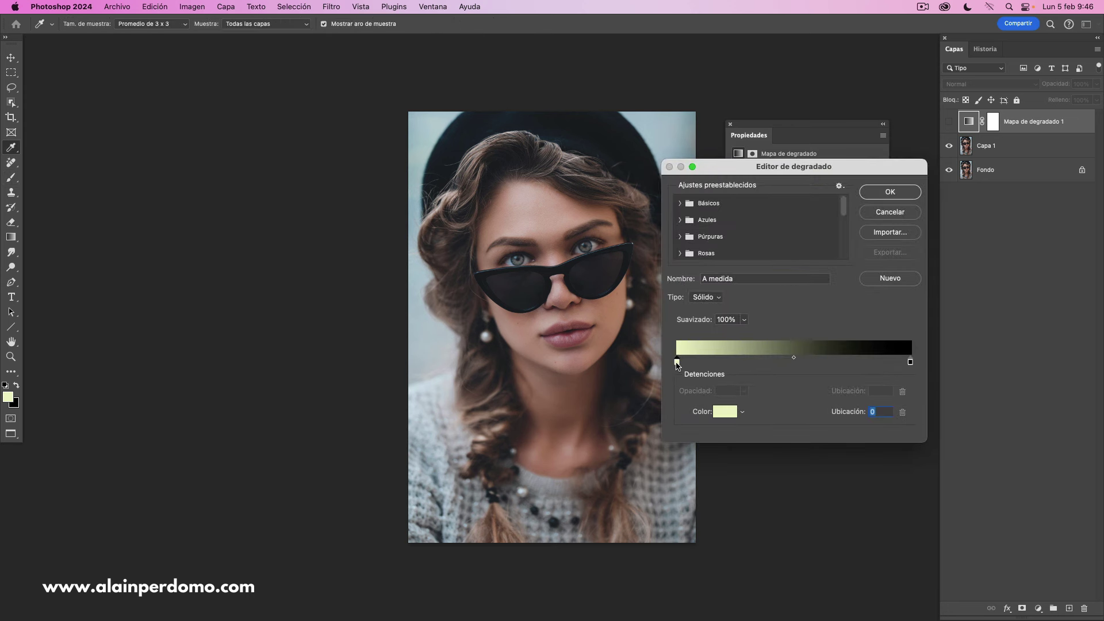
{"action": "left_click", "coordinate": [723, 414]}
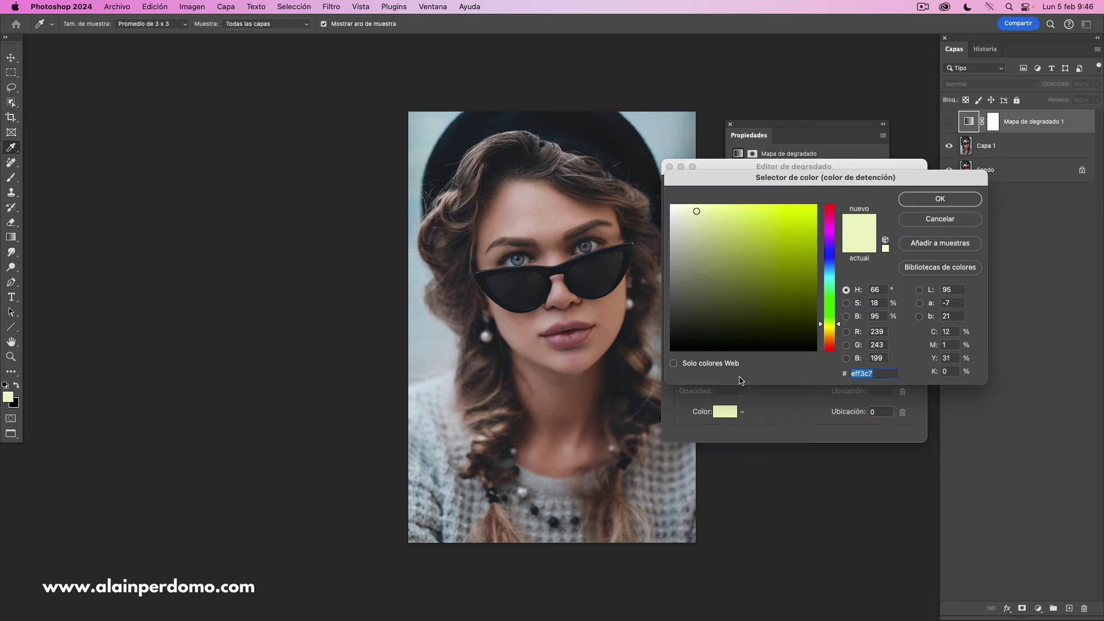
{"action": "left_click", "coordinate": [617, 373]}
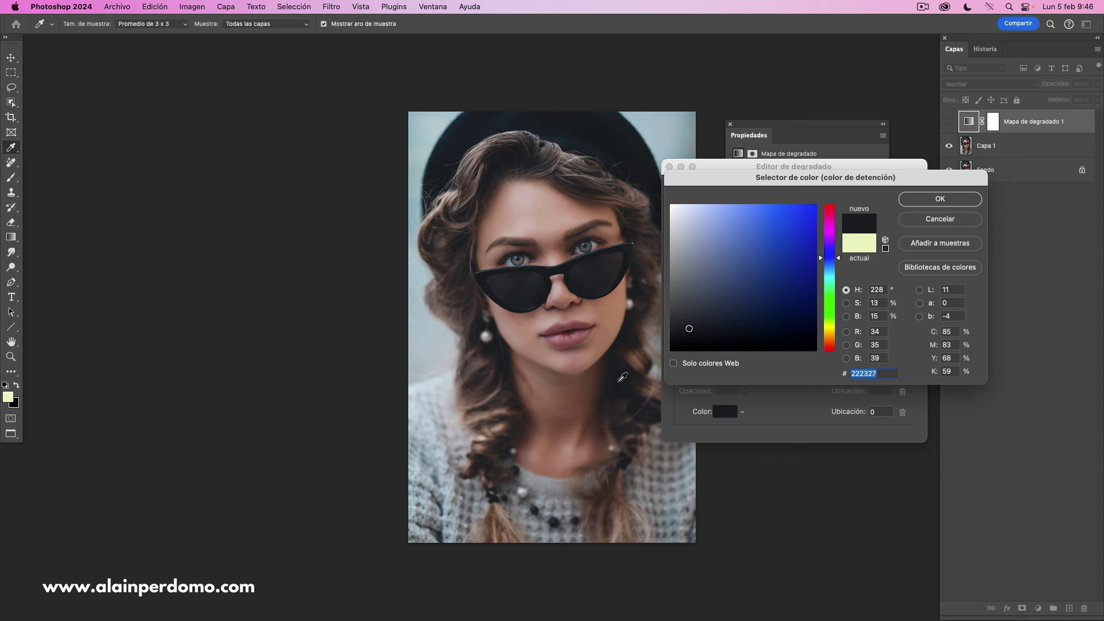
{"action": "left_click", "coordinate": [612, 369]}
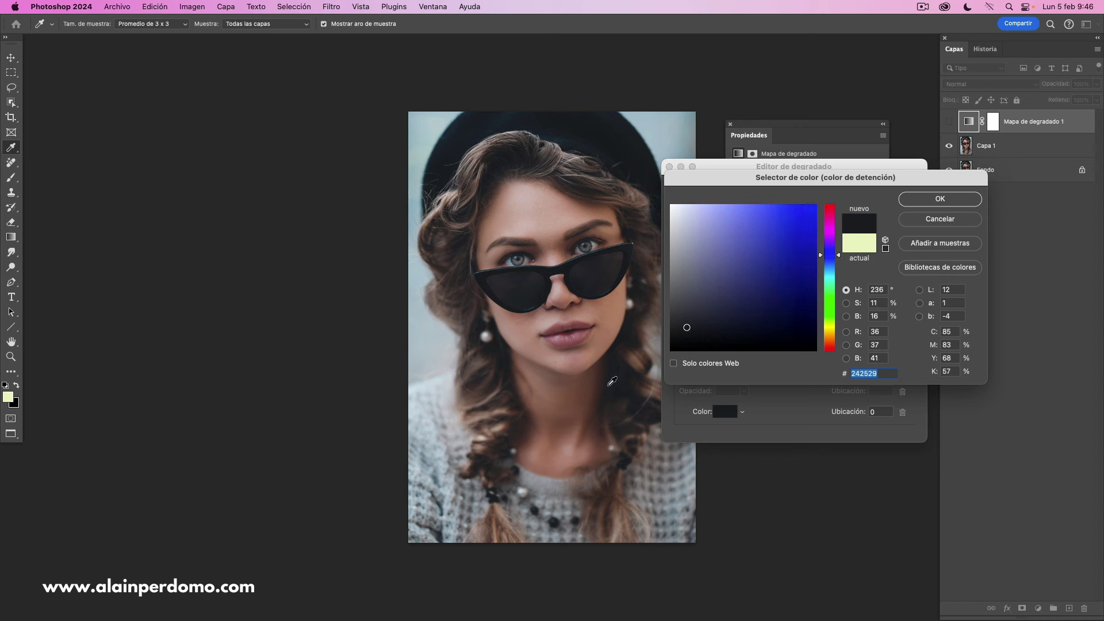
{"action": "left_click", "coordinate": [610, 382]}
{"action": "left_click", "coordinate": [609, 383]}
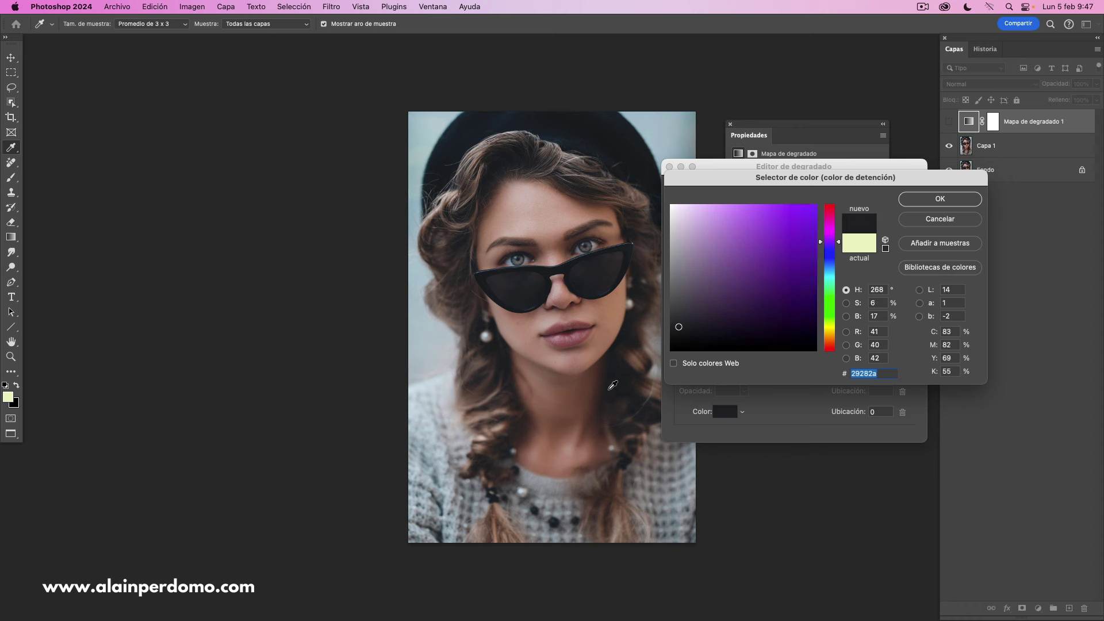
{"action": "left_click", "coordinate": [929, 199]}
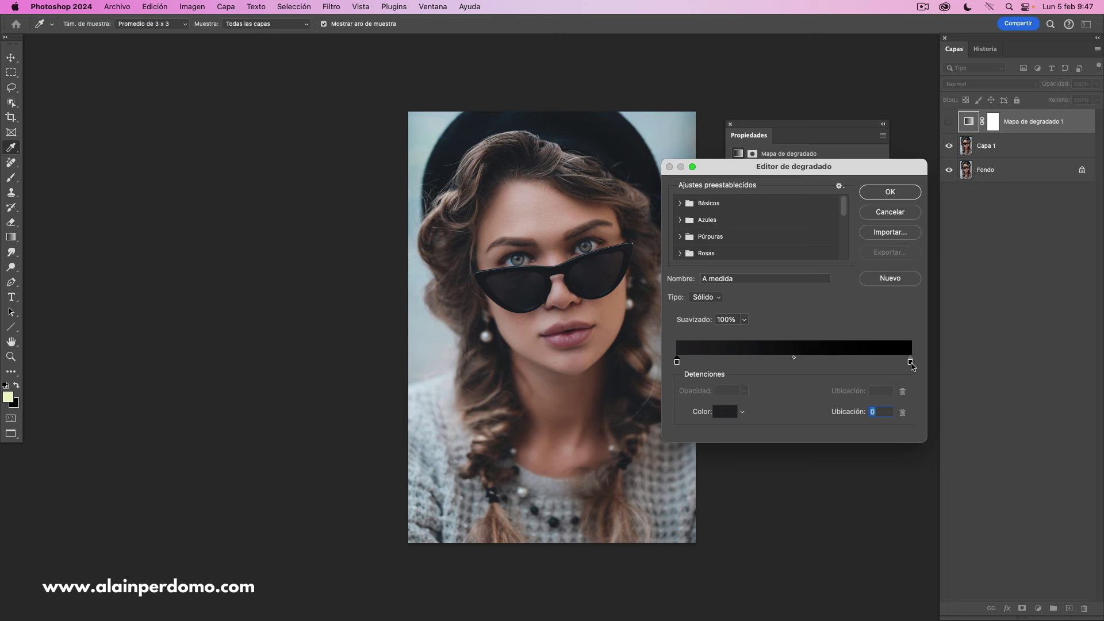
- Set the right end stop to the pale pink sampled from the forehead
{"action": "left_click", "coordinate": [911, 363]}
{"action": "left_click", "coordinate": [726, 412]}
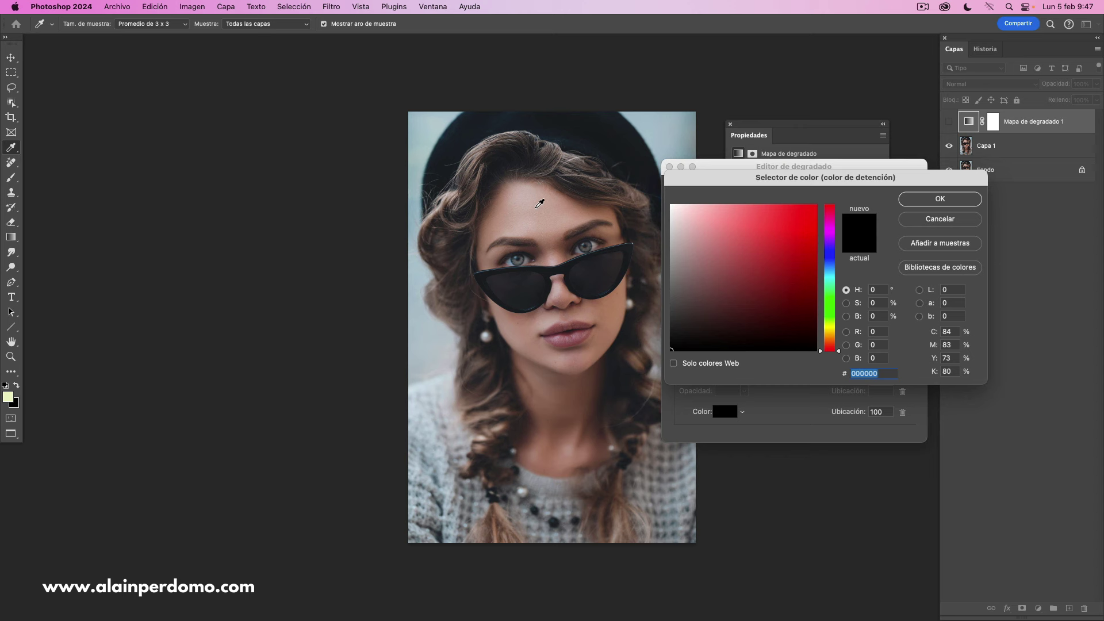
{"action": "left_click", "coordinate": [524, 196]}
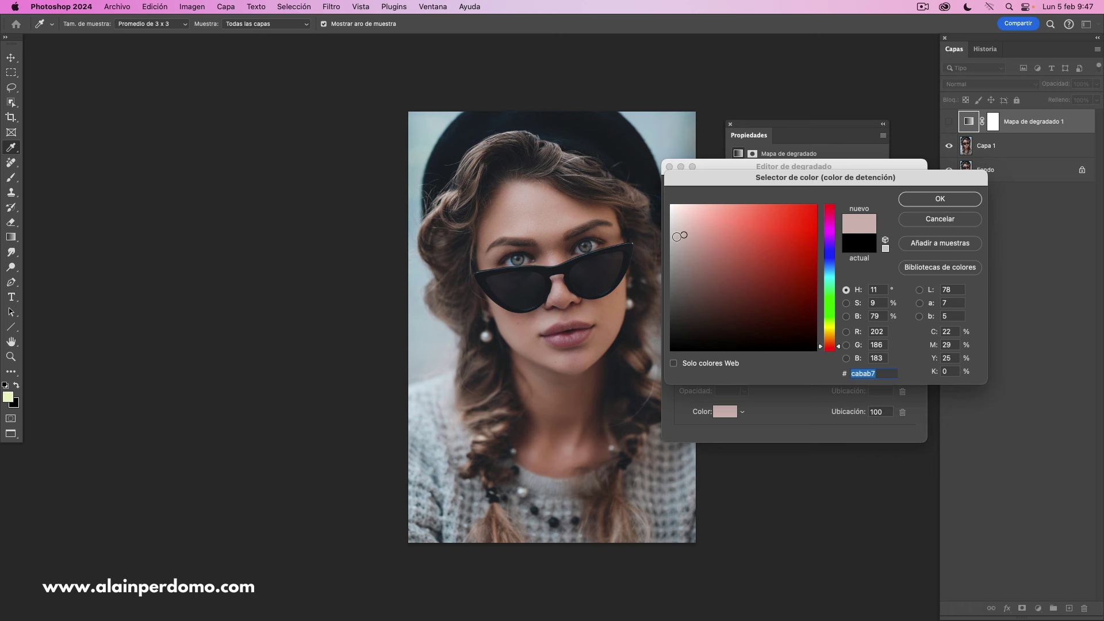
{"action": "left_click", "coordinate": [919, 202]}
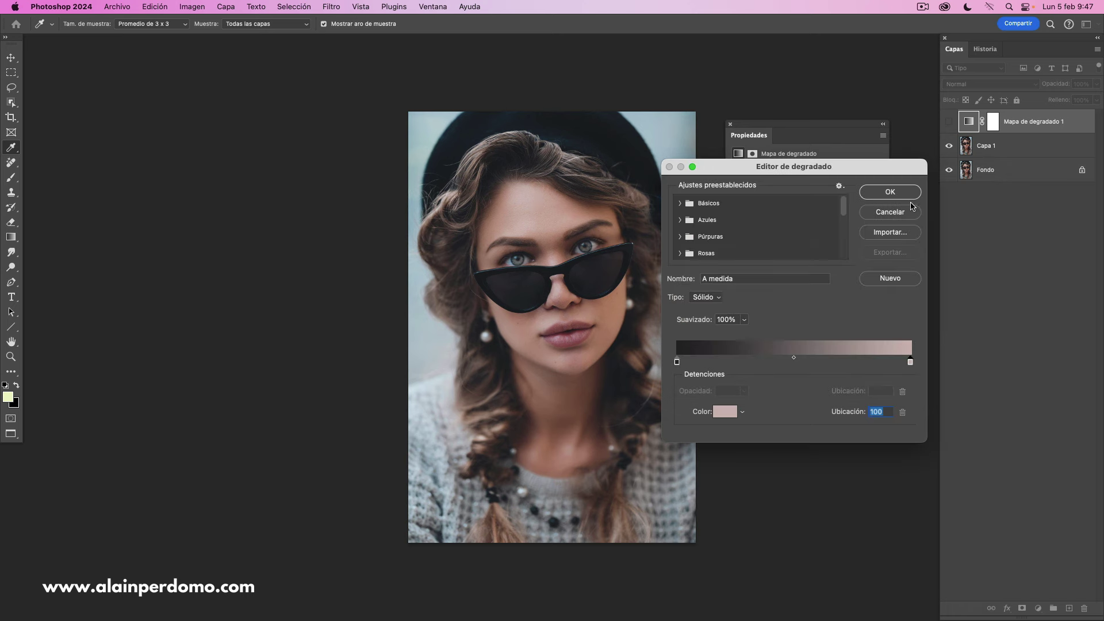
- Add a midpoint stop with the brown sampled from the neck and apply the gradient
{"action": "left_click", "coordinate": [793, 363]}
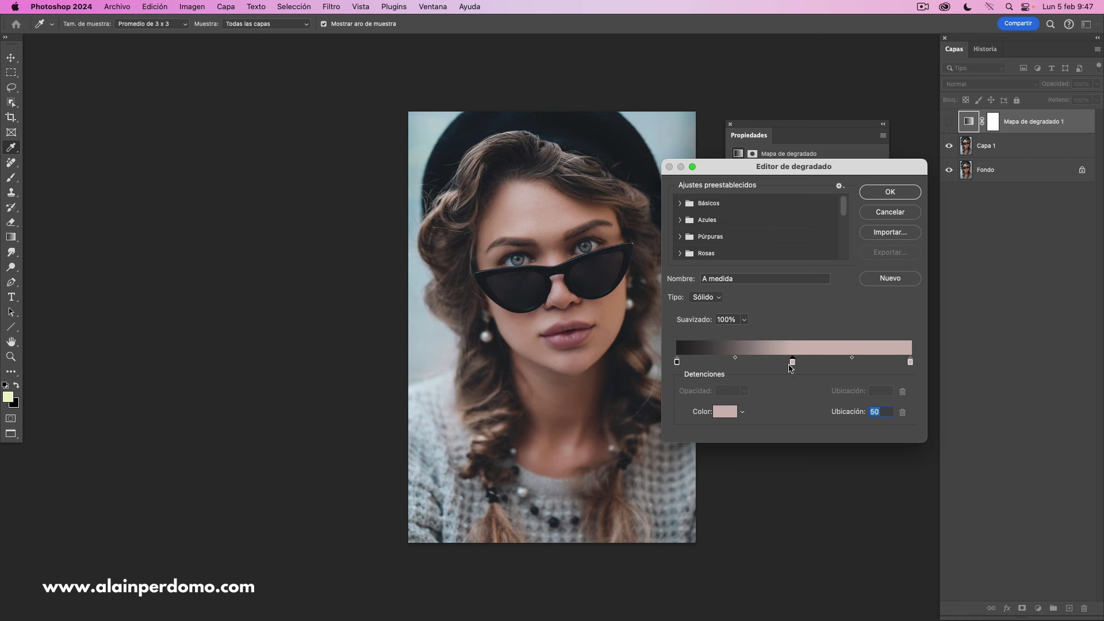
{"action": "left_click", "coordinate": [726, 413]}
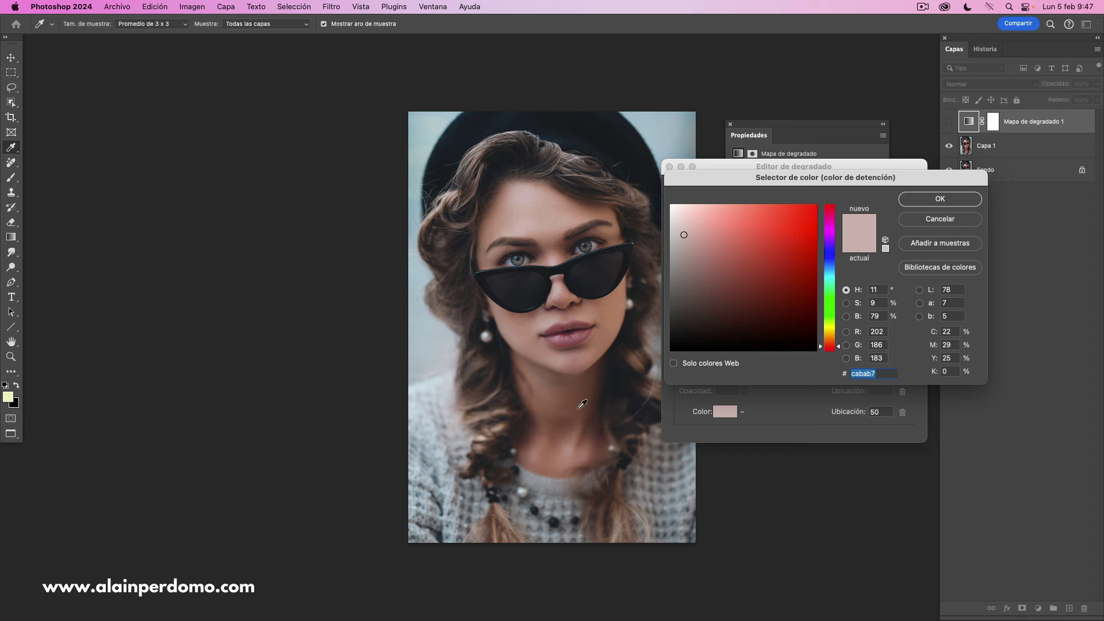
{"action": "left_click", "coordinate": [574, 390]}
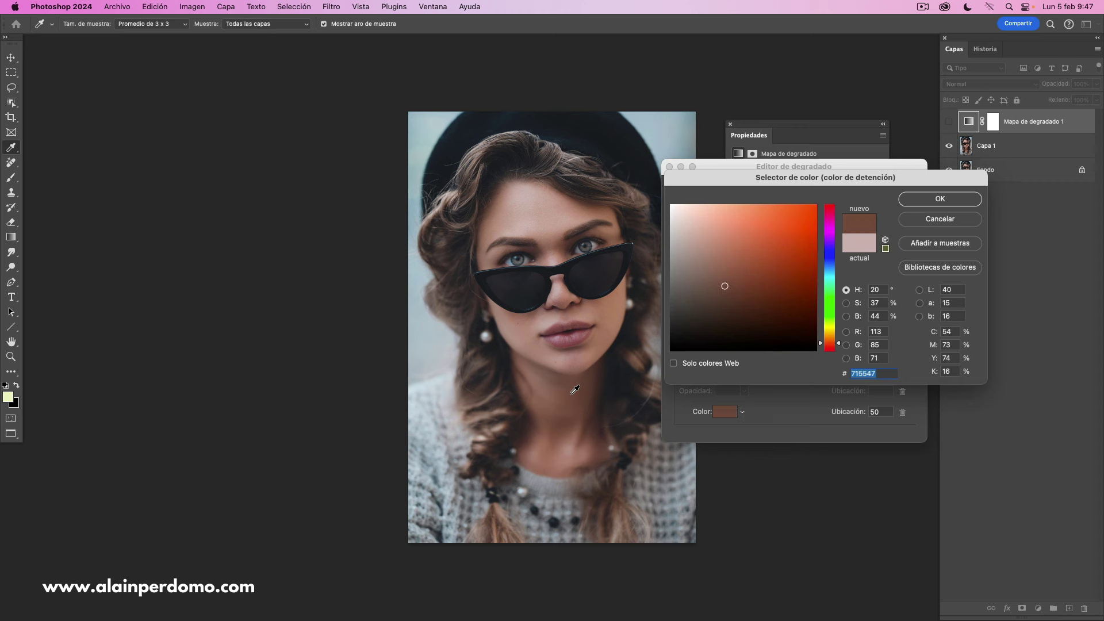
{"action": "left_click", "coordinate": [923, 199]}
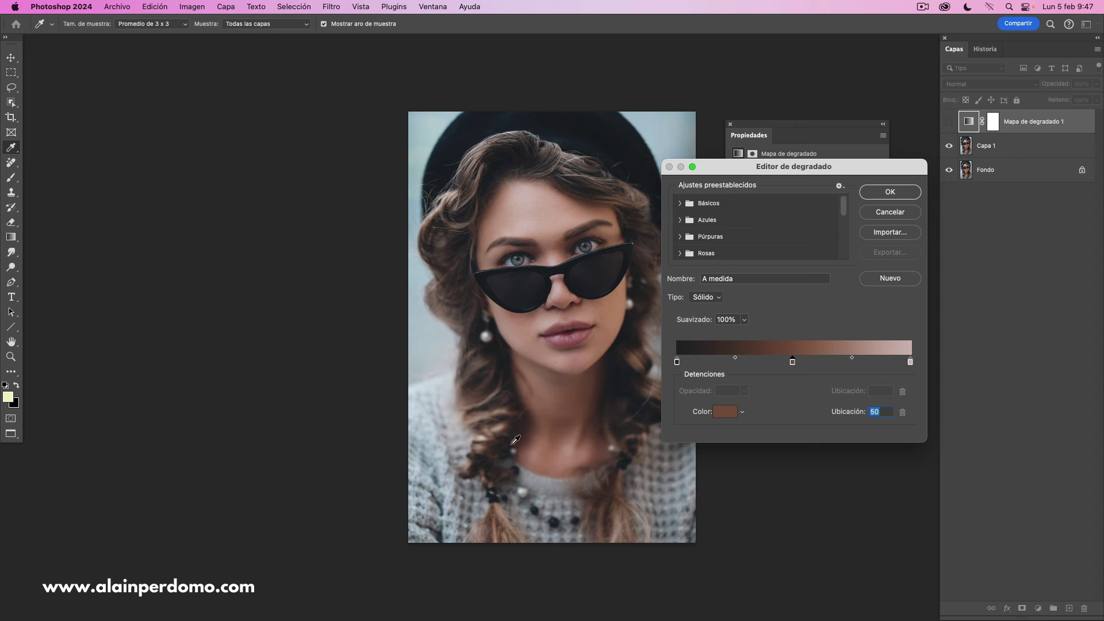
{"action": "left_click", "coordinate": [888, 193]}
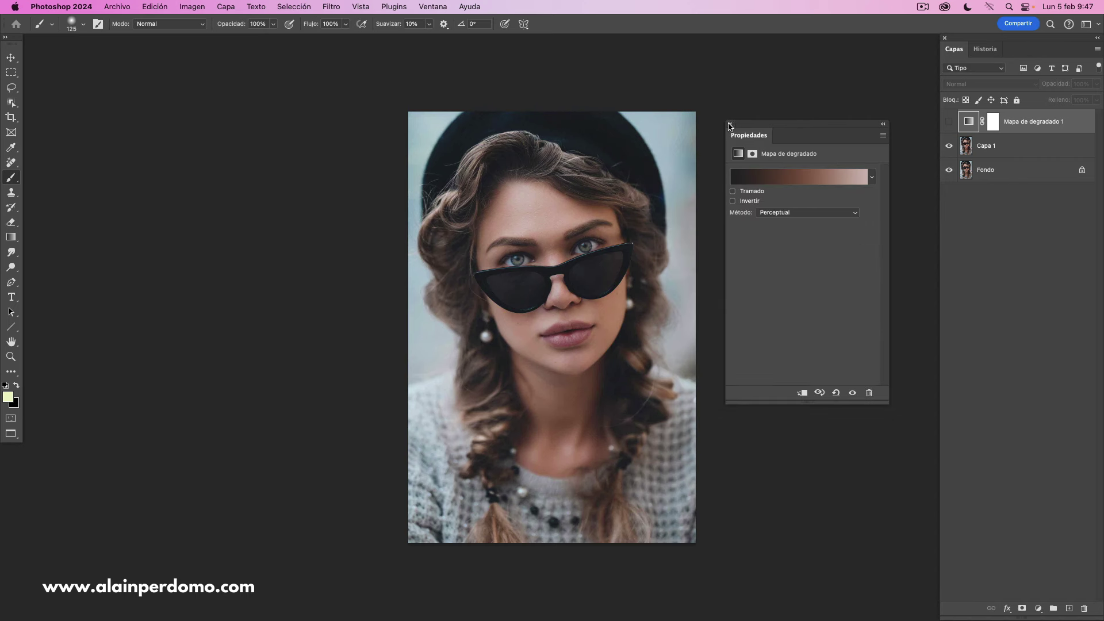
- Show the gradient map layer, switch its blend mode to Color, and target its layer mask
{"action": "left_click", "coordinate": [949, 123]}
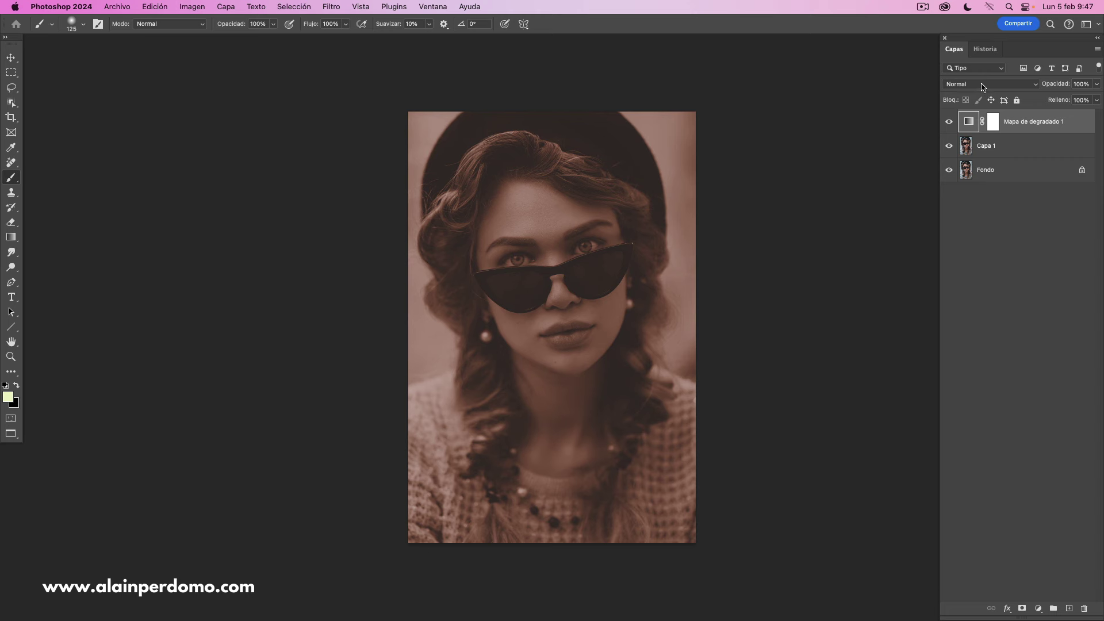
{"action": "left_click", "coordinate": [983, 86]}
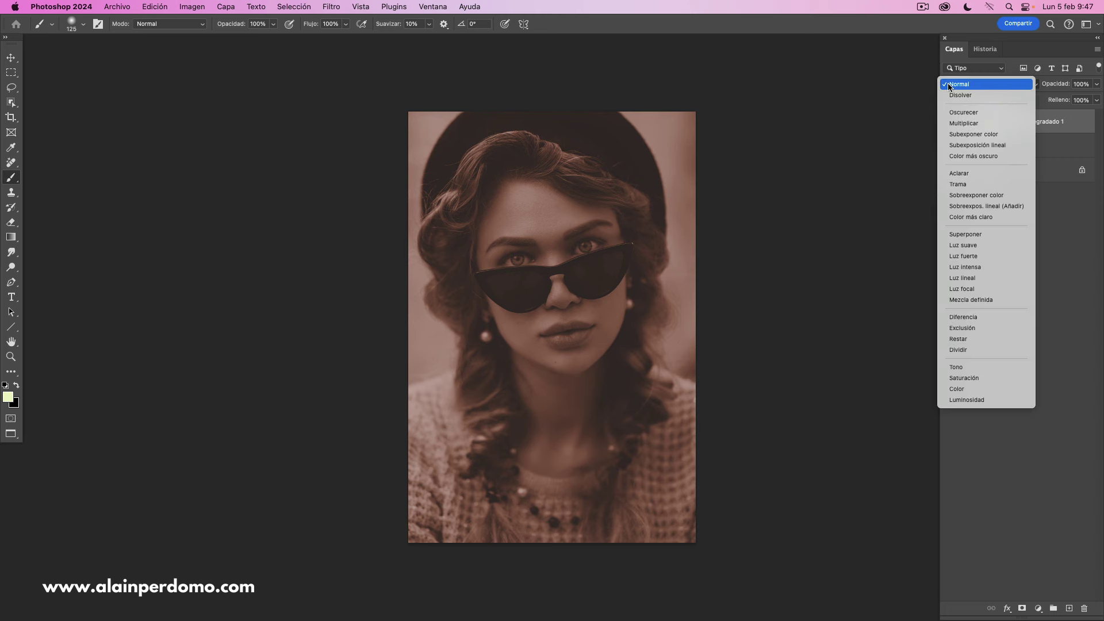
{"action": "left_click", "coordinate": [958, 389]}
{"action": "left_click", "coordinate": [999, 122]}
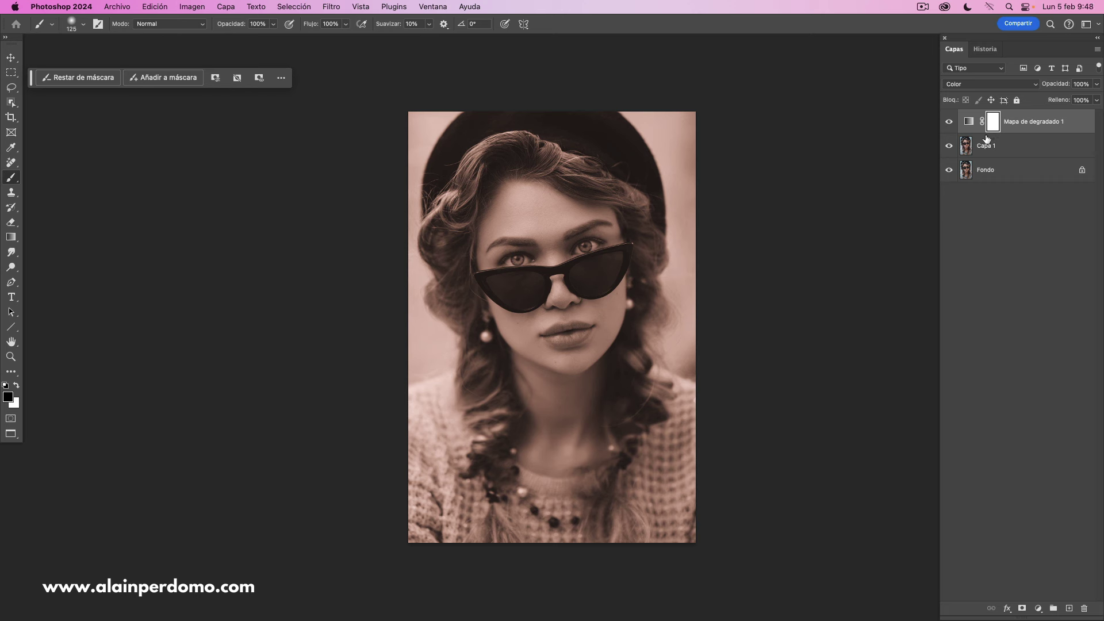
- Invert the mask to hide the tint, zoom in, and set a large soft brush with very low flow
{"action": "key", "text": "super+i"}
{"action": "key", "text": "super+plus"}
{"action": "key", "text": "super+plus"}
{"action": "scroll", "coordinate": [528, 390], "scroll_direction": "up", "scroll_amount": 3}
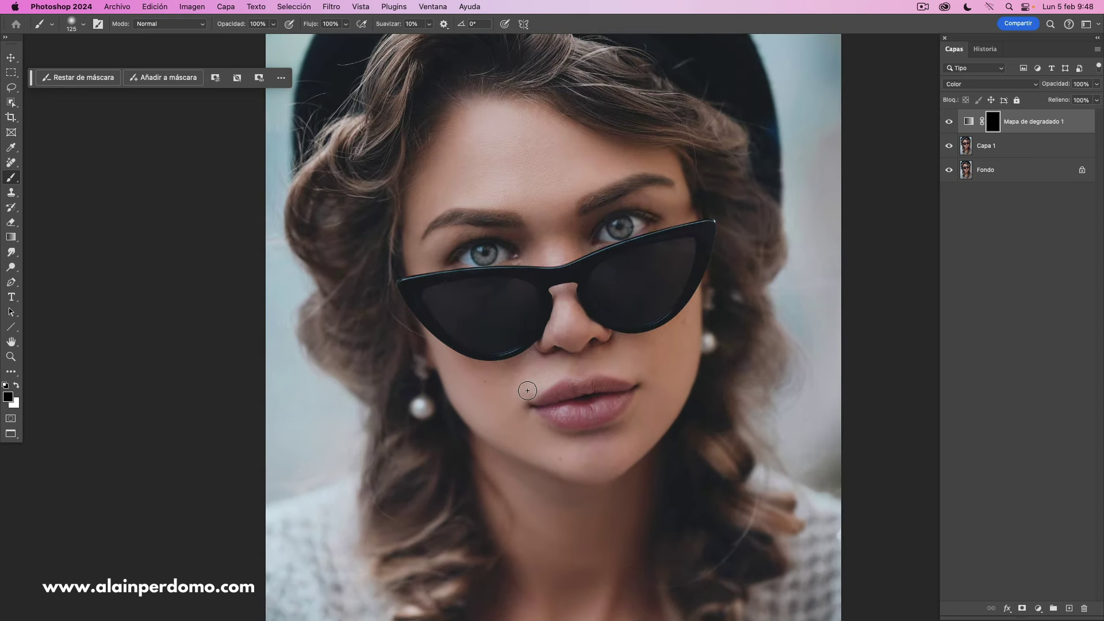
{"action": "right_click", "coordinate": [531, 181]}
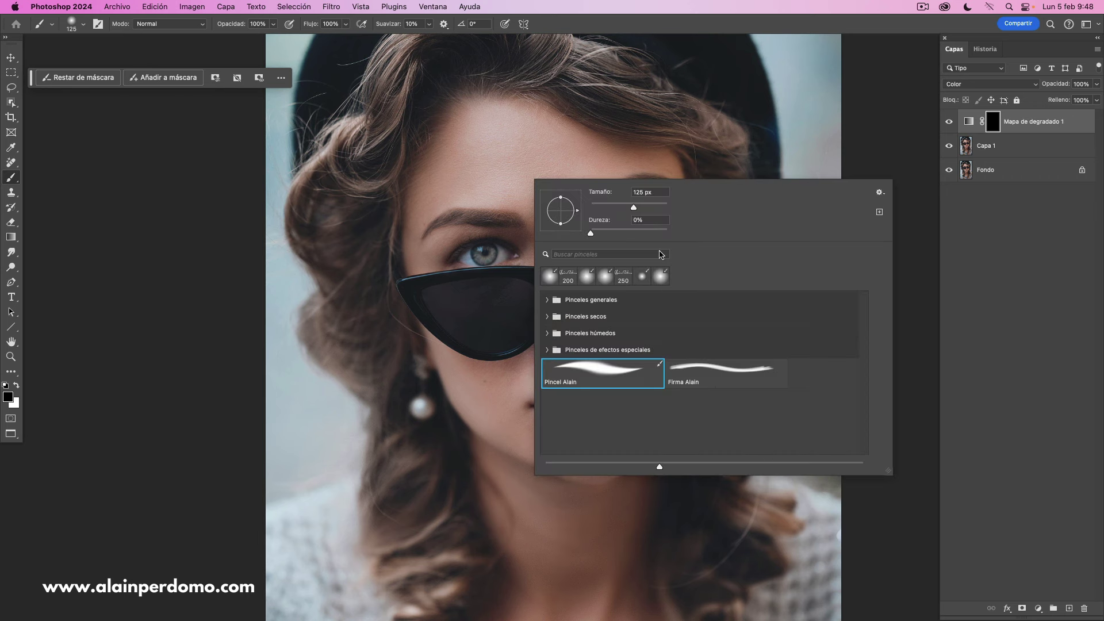
{"action": "key", "text": "Return"}
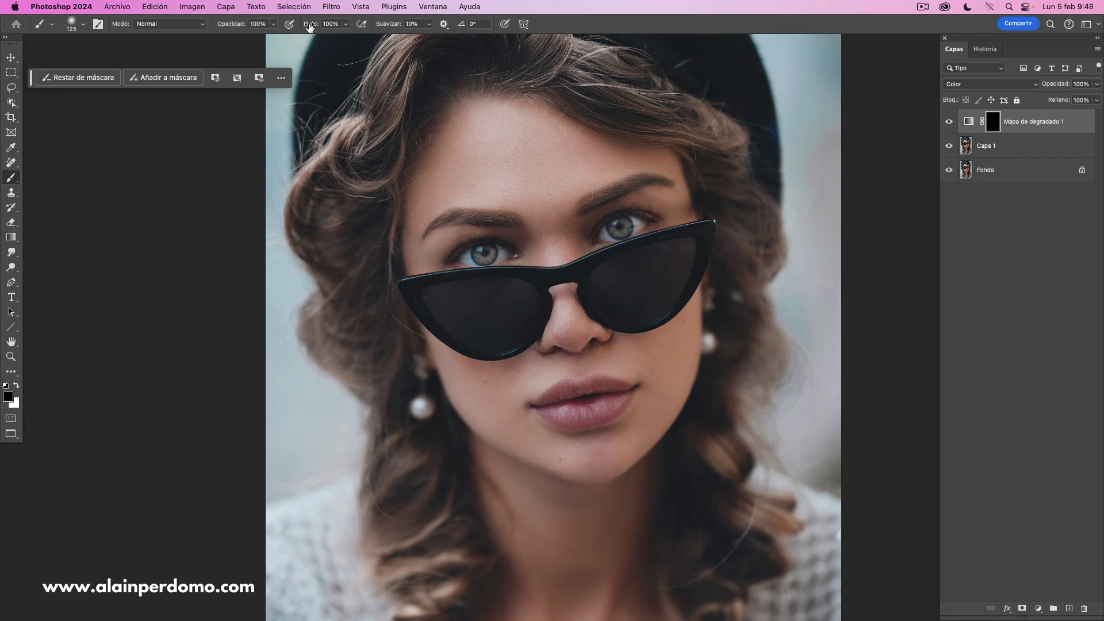
{"action": "left_click_drag", "start_coordinate": [309, 24], "coordinate": [262, 31]}
{"action": "key", "text": "space"}
{"action": "key", "text": "bracketright"}
{"action": "key", "text": "bracketright"}
{"action": "key", "text": "bracketright"}
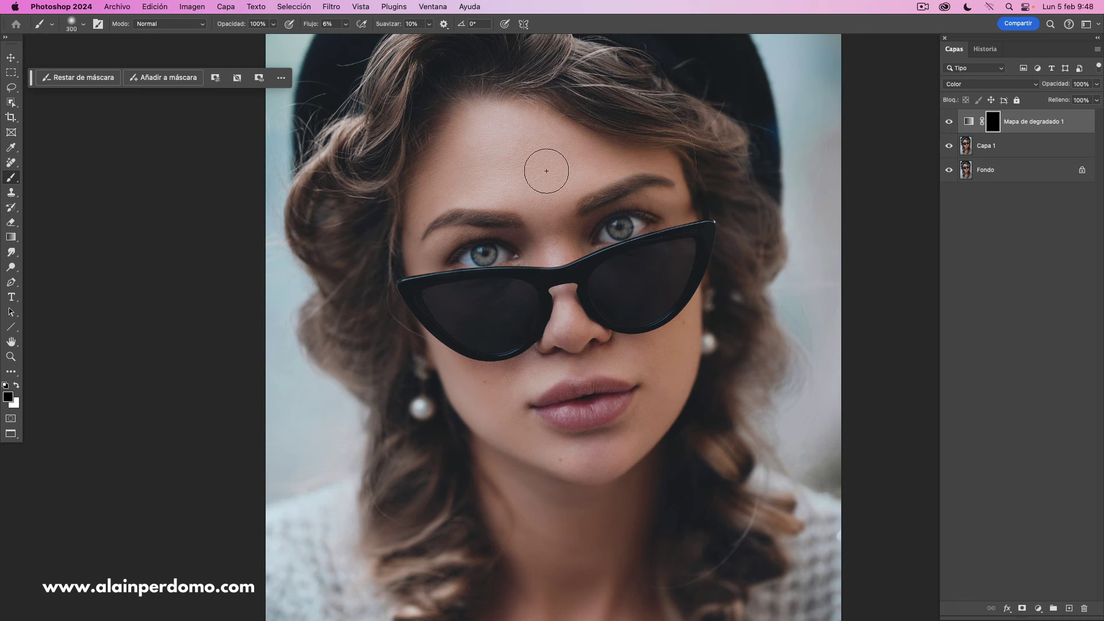
{"action": "key", "text": "bracketright"}
{"action": "key", "text": "bracketright"}
- Paint white over the forehead to bring the tint back, then resize the brush smaller
{"action": "key", "text": "bracketright"}
{"action": "left_click", "coordinate": [16, 384]}
{"action": "left_click_drag", "start_coordinate": [510, 145], "coordinate": [591, 152]}
{"action": "key", "text": "bracketleft"}
{"action": "key", "text": "bracketleft"}
{"action": "key", "text": "bracketleft"}
{"action": "key", "text": "bracketleft"}
{"action": "key", "text": "bracketleft"}
{"action": "key", "text": "bracketleft"}
{"action": "key", "text": "bracketleft"}
{"action": "key", "text": "bracketright"}
{"action": "key", "text": "bracketright"}
{"action": "key", "text": "bracketright"}
{"action": "key", "text": "shift+0"}
{"action": "key", "text": "bracketleft"}
{"action": "key", "text": "bracketleft"}
{"action": "key", "text": "bracketleft"}
{"action": "key", "text": "bracketleft"}
{"action": "key", "text": "bracketleft"}
{"action": "key", "text": "bracketleft"}
{"action": "key", "text": "bracketright"}
{"action": "key", "text": "bracketright"}
{"action": "key", "text": "bracketright"}
{"action": "key", "text": "bracketright"}
{"action": "key", "text": "bracketright"}
{"action": "key", "text": "bracketright"}
{"action": "key", "text": "bracketright"}
{"action": "key", "text": "bracketleft"}
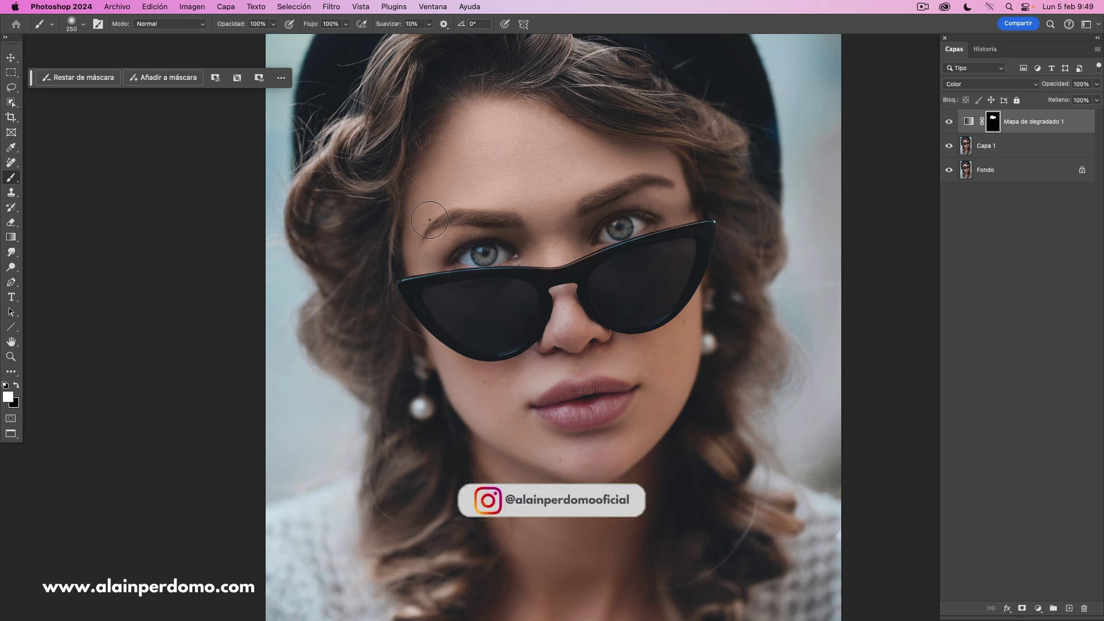
{"action": "key", "text": "bracketleft"}
{"action": "key", "text": "bracketleft"}
{"action": "key", "text": "bracketleft"}
{"action": "key", "text": "bracketleft"}
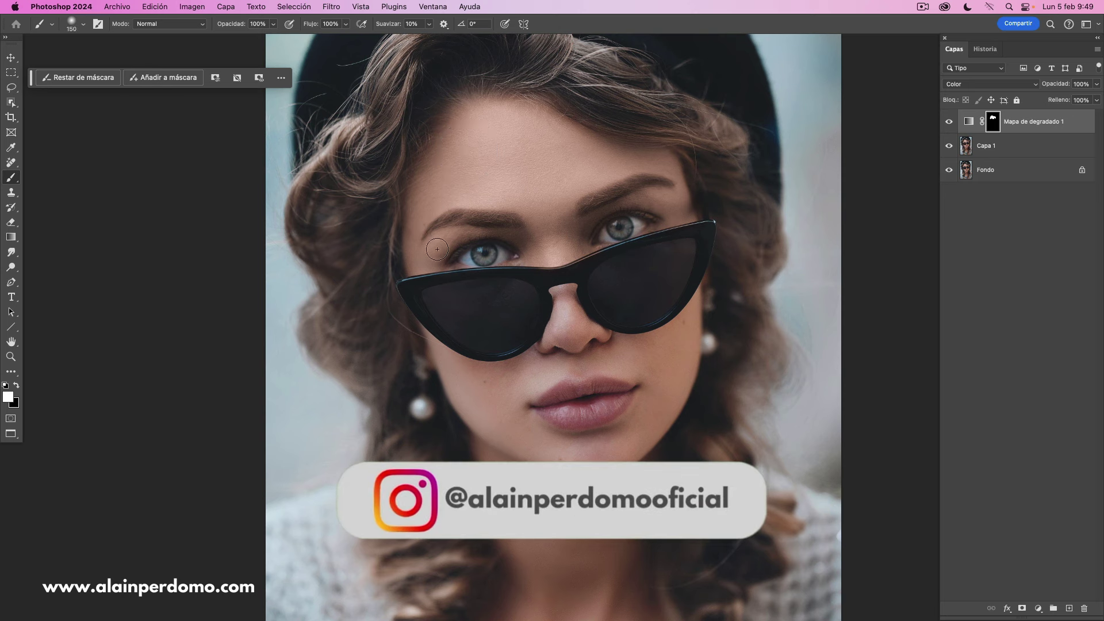
{"action": "key", "text": "bracketleft"}
{"action": "key", "text": "bracketleft"}
{"action": "key", "text": "bracketleft"}
{"action": "key", "text": "bracketleft"}
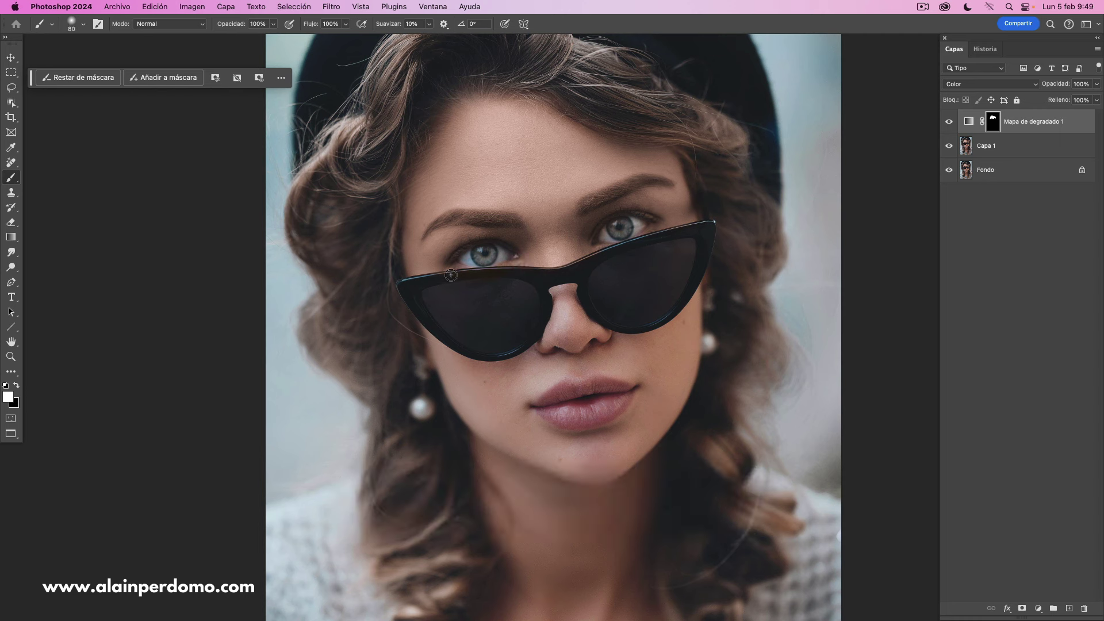
- Paint tint over the nose, erasing it from the lens rim and undoing a stroke over the lips
{"action": "left_click_drag", "start_coordinate": [598, 256], "coordinate": [668, 229]}
{"action": "key", "text": "x"}
{"action": "mouse_move", "coordinate": [700, 230]}
{"action": "left_mouse_down"}
{"action": "mouse_move", "coordinate": [631, 248]}
{"action": "mouse_move", "coordinate": [584, 283]}
{"action": "mouse_move", "coordinate": [465, 277]}
{"action": "mouse_move", "coordinate": [551, 277]}
{"action": "left_mouse_up"}
{"action": "key", "text": "x"}
{"action": "key", "text": "bracketright"}
{"action": "key", "text": "bracketright"}
{"action": "key", "text": "bracketright"}
{"action": "mouse_move", "coordinate": [564, 297]}
{"action": "left_mouse_down"}
{"action": "mouse_move", "coordinate": [558, 336]}
{"action": "mouse_move", "coordinate": [599, 349]}
{"action": "mouse_move", "coordinate": [683, 330]}
{"action": "mouse_move", "coordinate": [616, 388]}
{"action": "mouse_move", "coordinate": [651, 374]}
{"action": "left_mouse_up"}
{"action": "key", "text": "bracketright"}
{"action": "key", "text": "bracketright"}
{"action": "key", "text": "ctrl+z"}
{"action": "key", "text": "bracketright"}
{"action": "key", "text": "bracketright"}
{"action": "key", "text": "bracketleft"}
{"action": "key", "text": "bracketleft"}
{"action": "key", "text": "bracketleft"}
{"action": "key", "text": "bracketright"}
{"action": "key", "text": "bracketright"}
- Extend the tint down the neck with a larger white brush
{"action": "scroll", "coordinate": [611, 500], "scroll_direction": "down", "scroll_amount": 5}
{"action": "key", "text": "bracketright"}
{"action": "key", "text": "bracketright"}
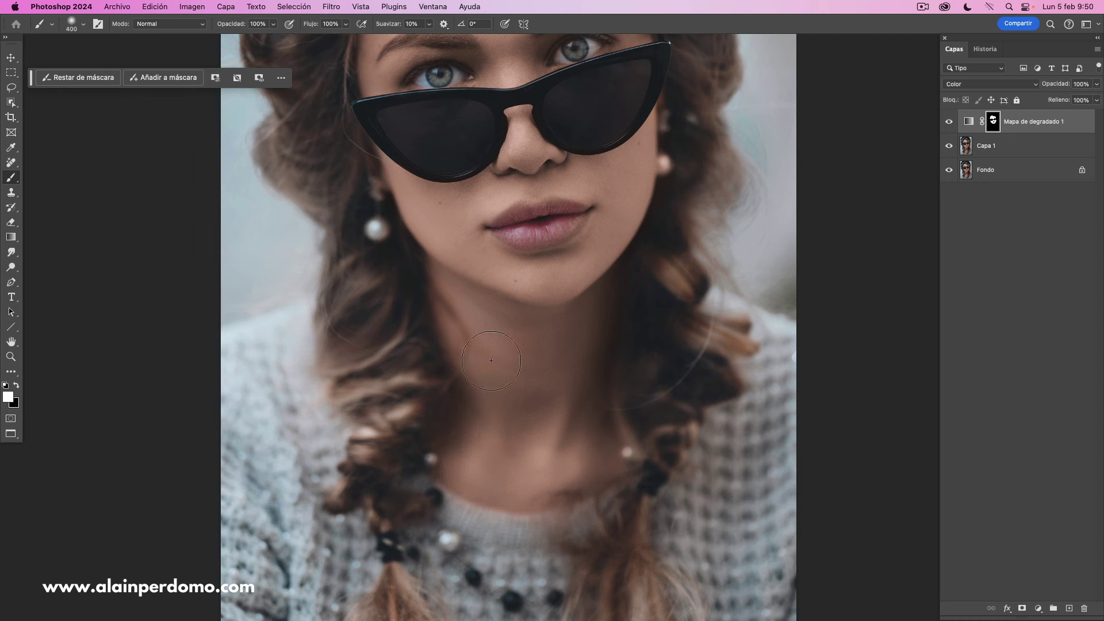
{"action": "left_click_drag", "start_coordinate": [486, 333], "coordinate": [473, 296]}
{"action": "key", "text": "bracketleft"}
{"action": "key", "text": "bracketleft"}
{"action": "mouse_move", "coordinate": [579, 373]}
{"action": "left_mouse_down"}
{"action": "mouse_move", "coordinate": [592, 447]}
{"action": "mouse_move", "coordinate": [593, 426]}
{"action": "left_mouse_up"}
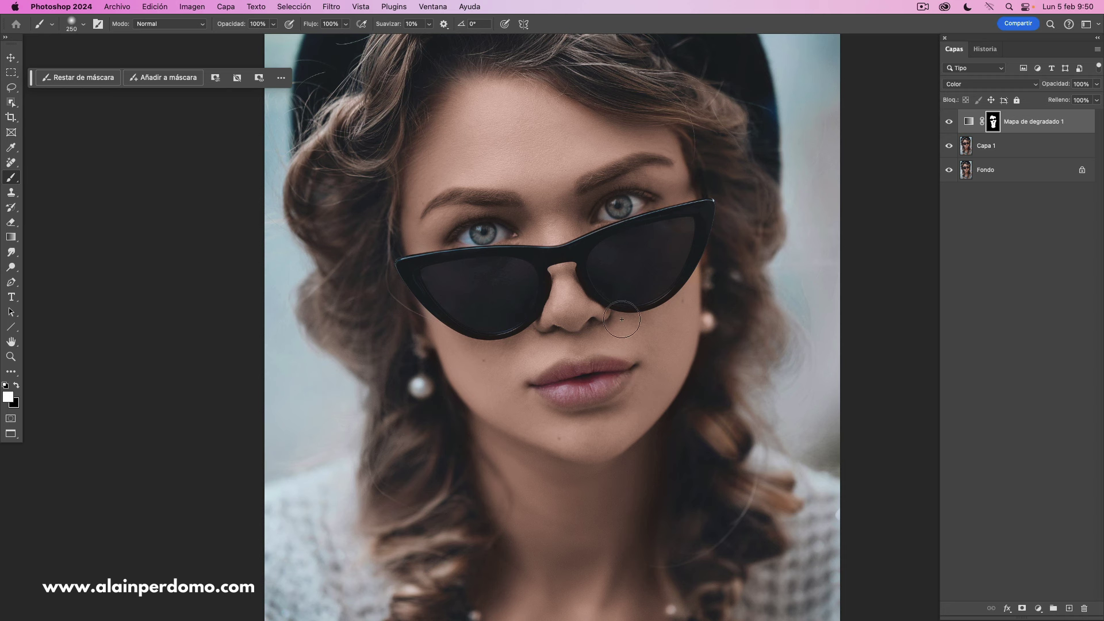
- Set brush flow to 1% and paint black to pull the tint off the upper lip
{"action": "left_click_drag", "start_coordinate": [310, 29], "coordinate": [279, 31]}
{"action": "left_click_drag", "start_coordinate": [280, 30], "coordinate": [277, 31]}
{"action": "key", "text": "x"}
{"action": "key", "text": "bracketleft"}
{"action": "key", "text": "bracketleft"}
{"action": "key", "text": "bracketleft"}
- Remove the tint from the right iris with black, then zoom out to the whole portrait
{"action": "key", "text": "bracketleft"}
{"action": "mouse_move", "coordinate": [562, 368]}
{"action": "left_mouse_down"}
{"action": "mouse_move", "coordinate": [537, 384]}
{"action": "mouse_move", "coordinate": [577, 364]}
{"action": "mouse_move", "coordinate": [633, 370]}
{"action": "mouse_move", "coordinate": [579, 401]}
{"action": "mouse_move", "coordinate": [555, 394]}
{"action": "mouse_move", "coordinate": [617, 383]}
{"action": "mouse_move", "coordinate": [600, 392]}
{"action": "mouse_move", "coordinate": [616, 383]}
{"action": "mouse_move", "coordinate": [611, 370]}
{"action": "mouse_move", "coordinate": [566, 365]}
{"action": "left_mouse_up"}
{"action": "key", "text": "bracketright"}
{"action": "key", "text": "bracketright"}
{"action": "left_click_drag", "start_coordinate": [621, 204], "coordinate": [612, 210]}
{"action": "key", "text": "bracketleft"}
{"action": "key", "text": "bracketleft"}
{"action": "key", "text": "bracketright"}
{"action": "key", "text": "bracketleft"}
{"action": "key", "text": "bracketleft"}
{"action": "key", "text": "bracketright"}
{"action": "key", "text": "bracketright"}
{"action": "key", "text": "bracketright"}
{"action": "key", "text": "bracketleft"}
{"action": "key", "text": "bracketleft"}
{"action": "key", "text": "bracketleft"}
{"action": "key", "text": "bracketright"}
{"action": "key", "text": "bracketright"}
{"action": "key", "text": "bracketright"}
{"action": "key", "text": "super+minus"}
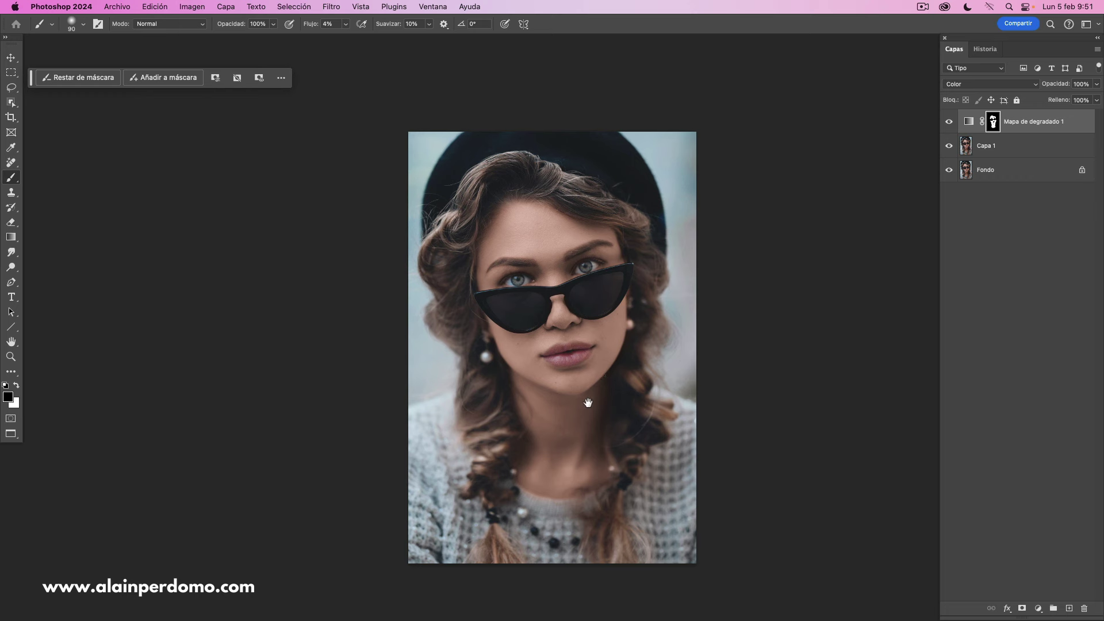
- Make the gradient map visible again and view its mask alone to compare with the photo
{"action": "left_click_drag", "start_coordinate": [586, 402], "coordinate": [571, 389]}
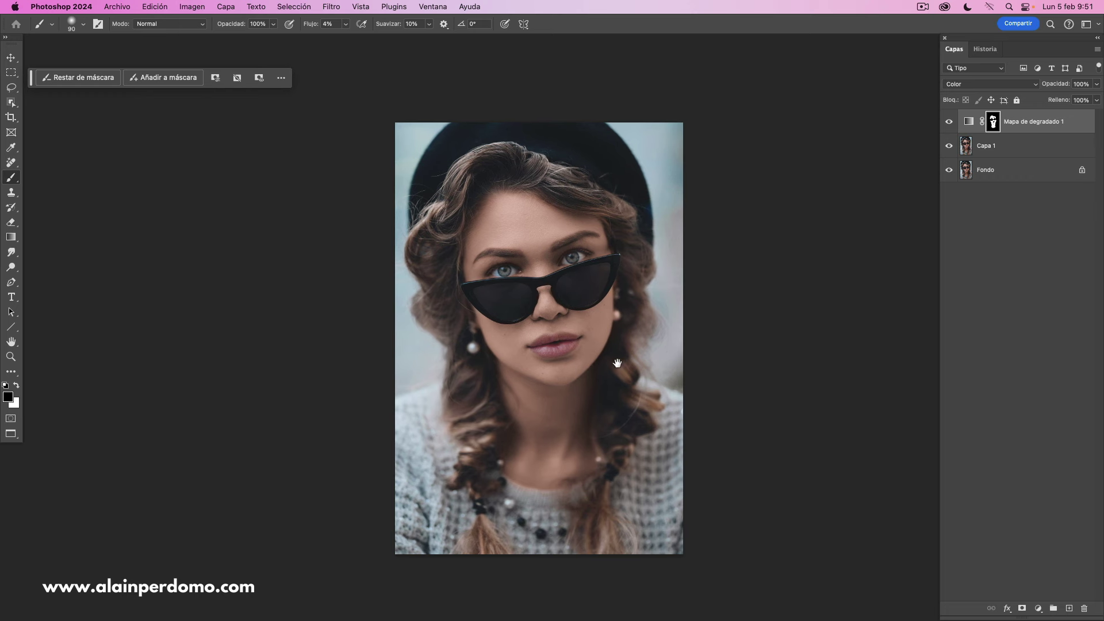
{"action": "left_click", "coordinate": [949, 123]}
{"action": "left_click", "coordinate": [994, 126], "text": "alt"}
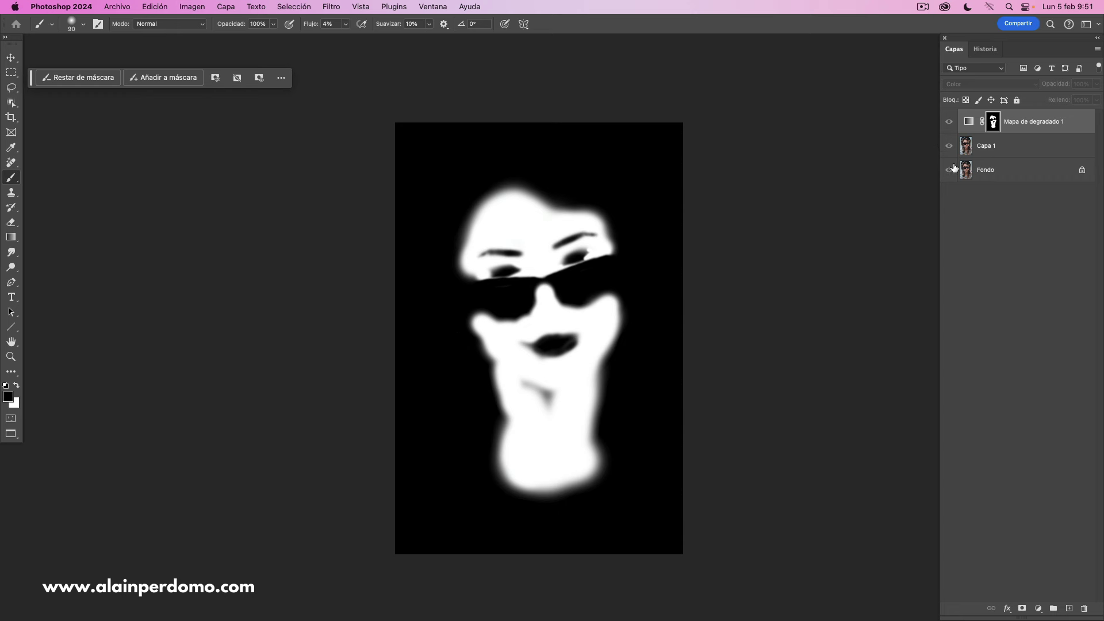
{"action": "left_click", "coordinate": [993, 123], "text": "alt"}
{"action": "left_click", "coordinate": [993, 122], "text": "alt"}
{"action": "left_click", "coordinate": [994, 123], "text": "alt"}
- Paint the grey neck streak solid white at 100% flow, then return to the colour view
{"action": "key", "text": "bracketright"}
{"action": "key", "text": "bracketright"}
{"action": "key", "text": "bracketright"}
{"action": "left_click_drag", "start_coordinate": [522, 387], "coordinate": [537, 397]}
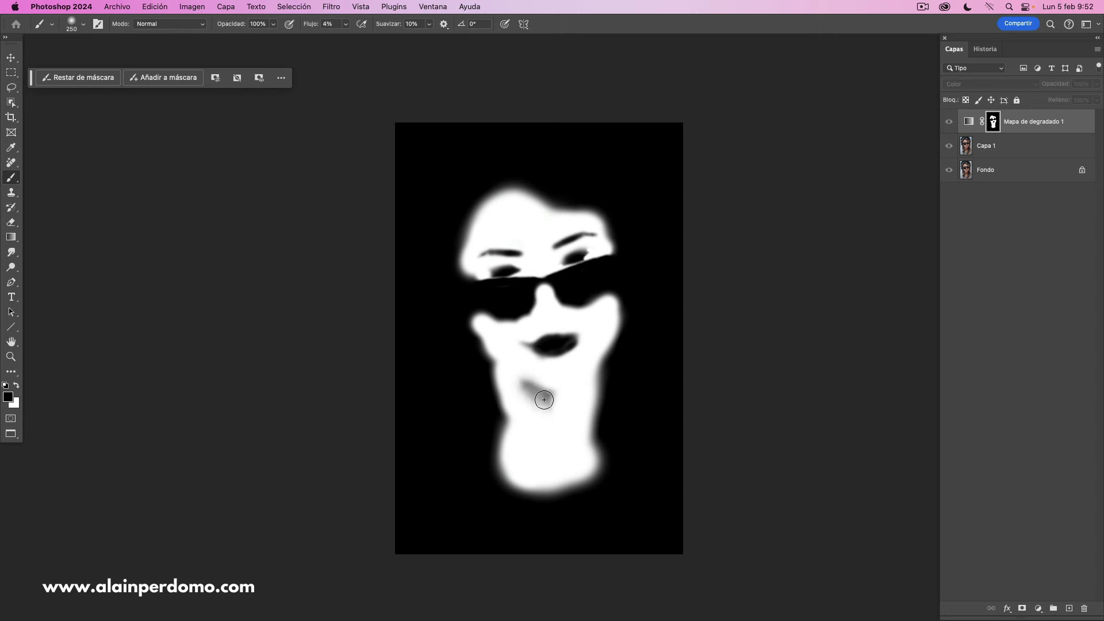
{"action": "left_click_drag", "start_coordinate": [311, 24], "coordinate": [432, 36]}
{"action": "key", "text": "x"}
{"action": "mouse_move", "coordinate": [529, 389]}
{"action": "left_mouse_down"}
{"action": "mouse_move", "coordinate": [542, 387]}
{"action": "mouse_move", "coordinate": [543, 406]}
{"action": "mouse_move", "coordinate": [537, 395]}
{"action": "left_mouse_up"}
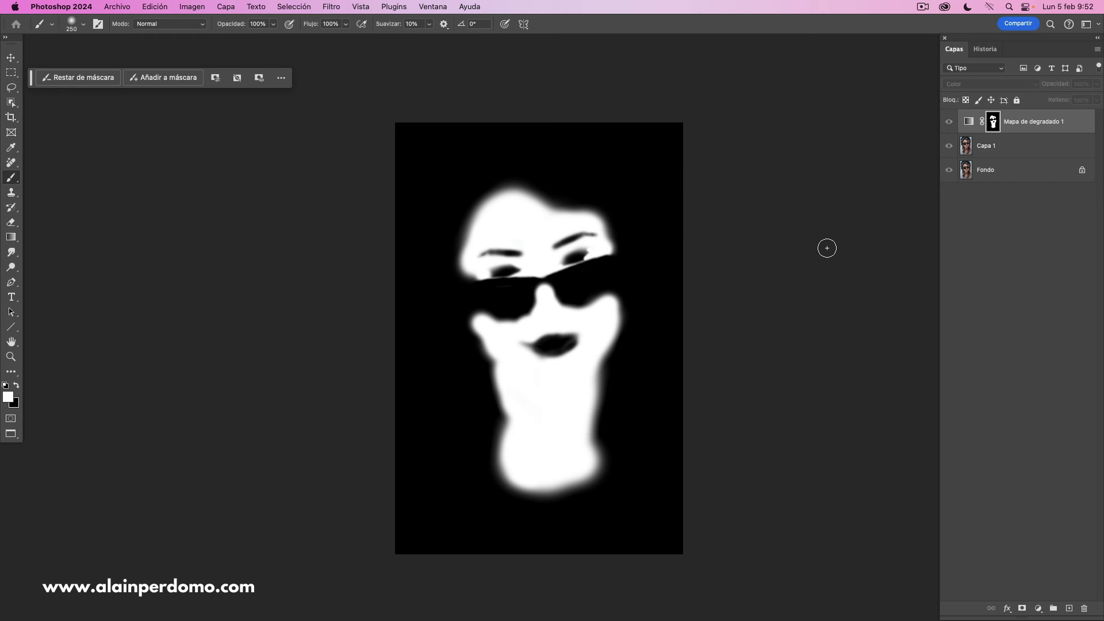
{"action": "left_click", "coordinate": [994, 124], "text": "alt"}
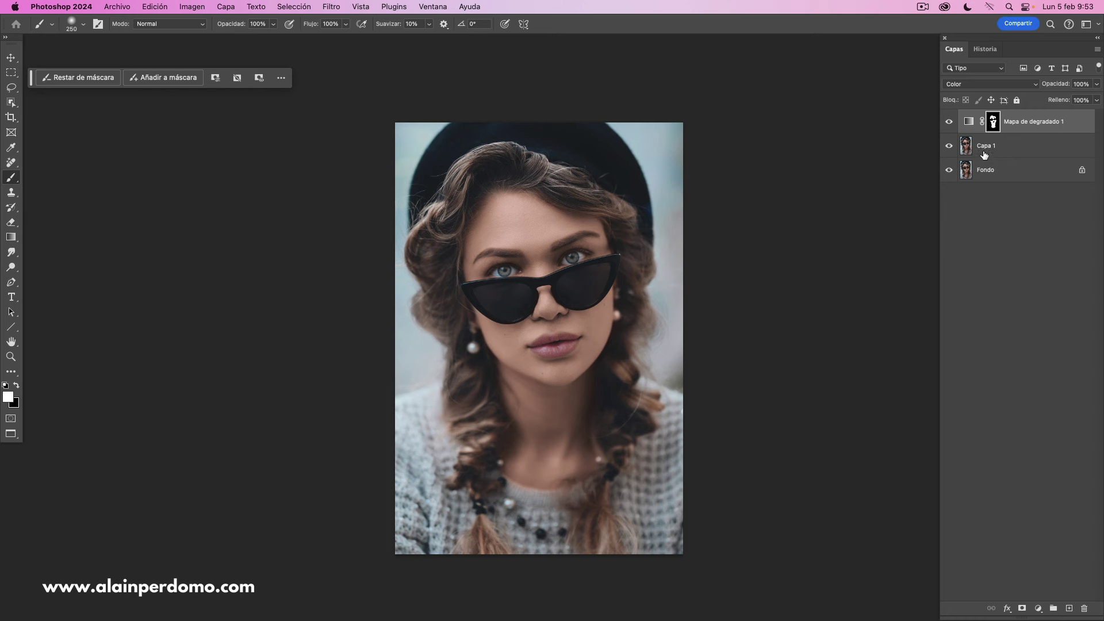
- Reopen the gradient map's gradient editor and bring up the colour picker for its dark left stop
{"action": "double_click", "coordinate": [969, 122]}
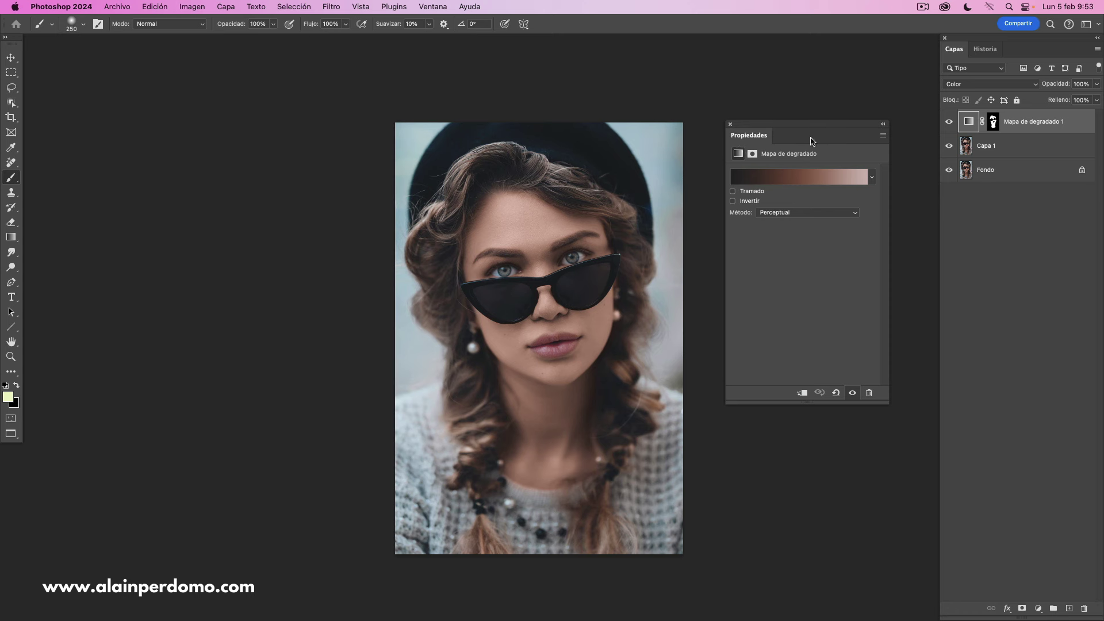
{"action": "left_click_drag", "start_coordinate": [797, 125], "coordinate": [810, 132]}
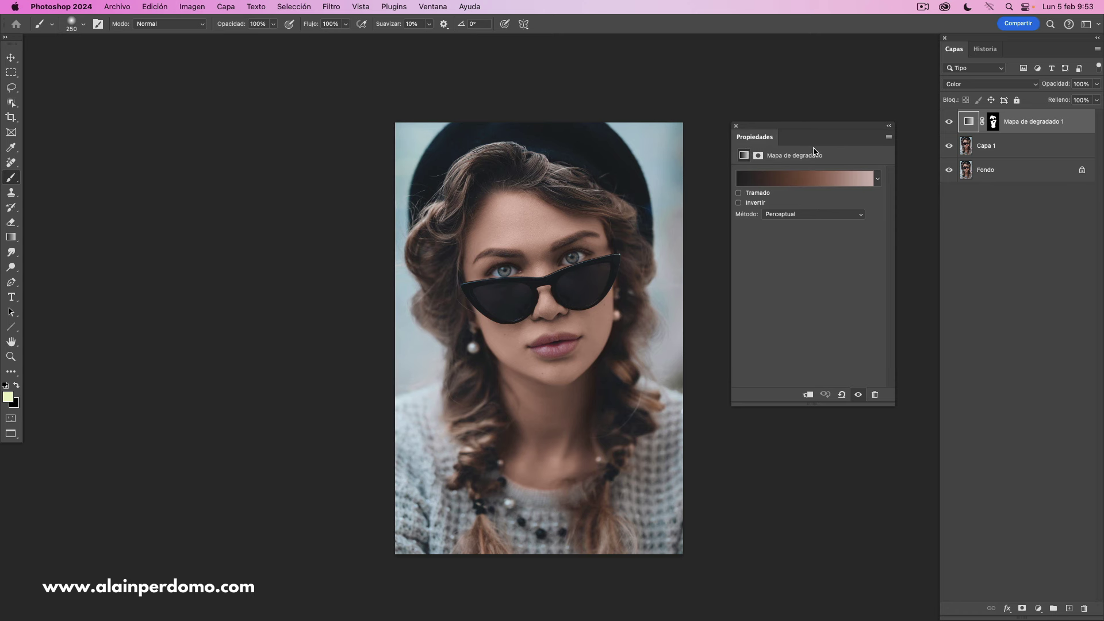
{"action": "left_click", "coordinate": [813, 182]}
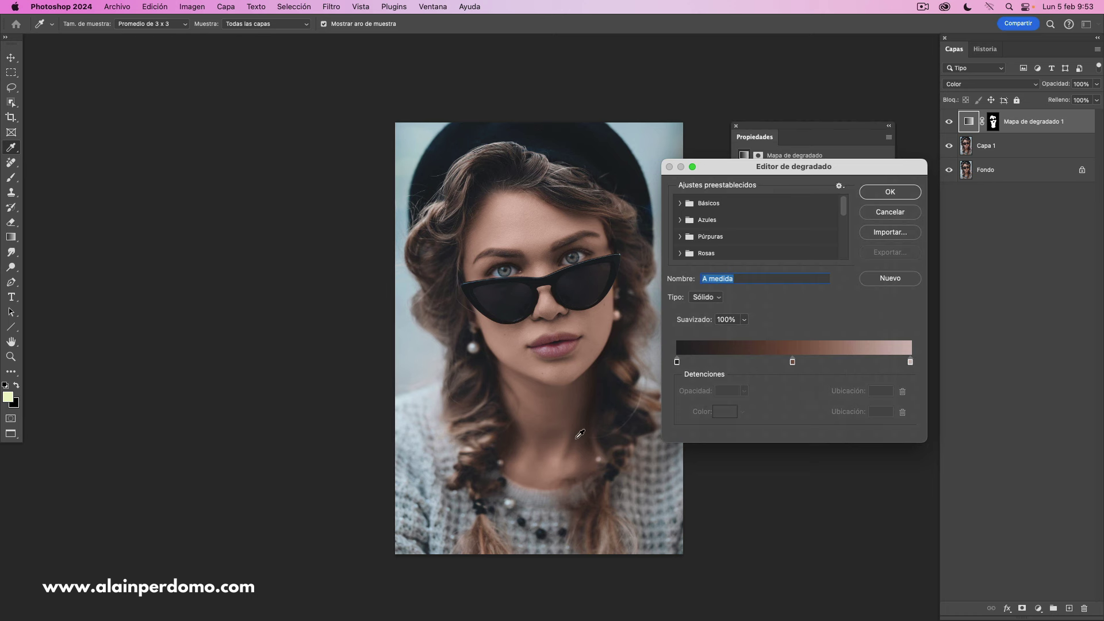
{"action": "left_click", "coordinate": [676, 361]}
{"action": "left_click", "coordinate": [726, 412]}
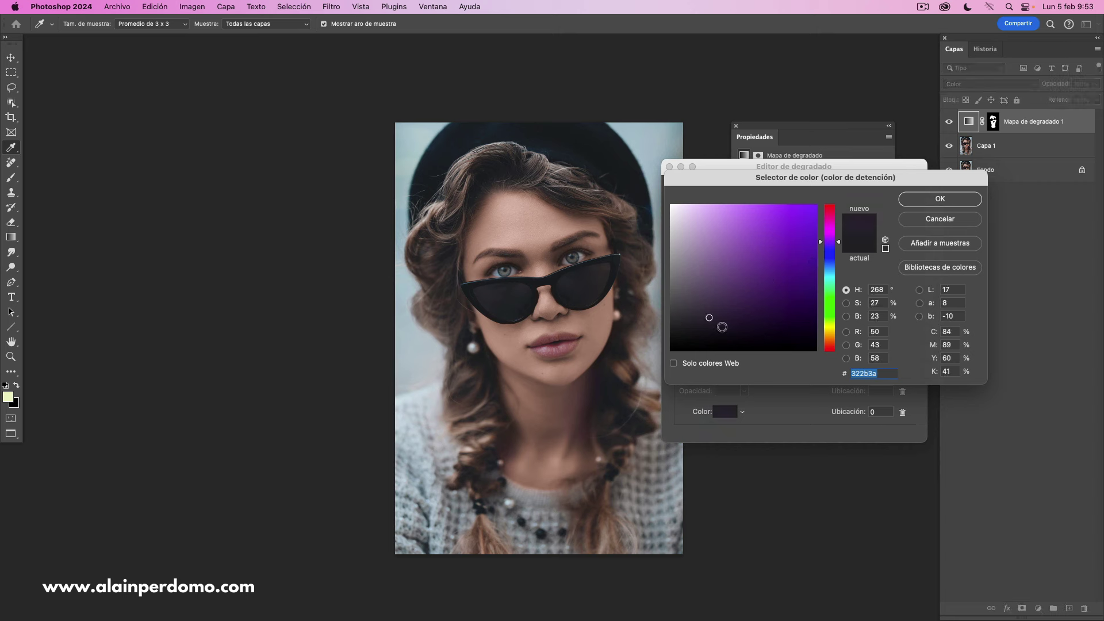
- Tune the left stop's hue, brightness and saturation from dark purple to a deep slate teal and confirm
{"action": "left_click", "coordinate": [734, 310]}
{"action": "left_click_drag", "start_coordinate": [831, 246], "coordinate": [836, 257]}
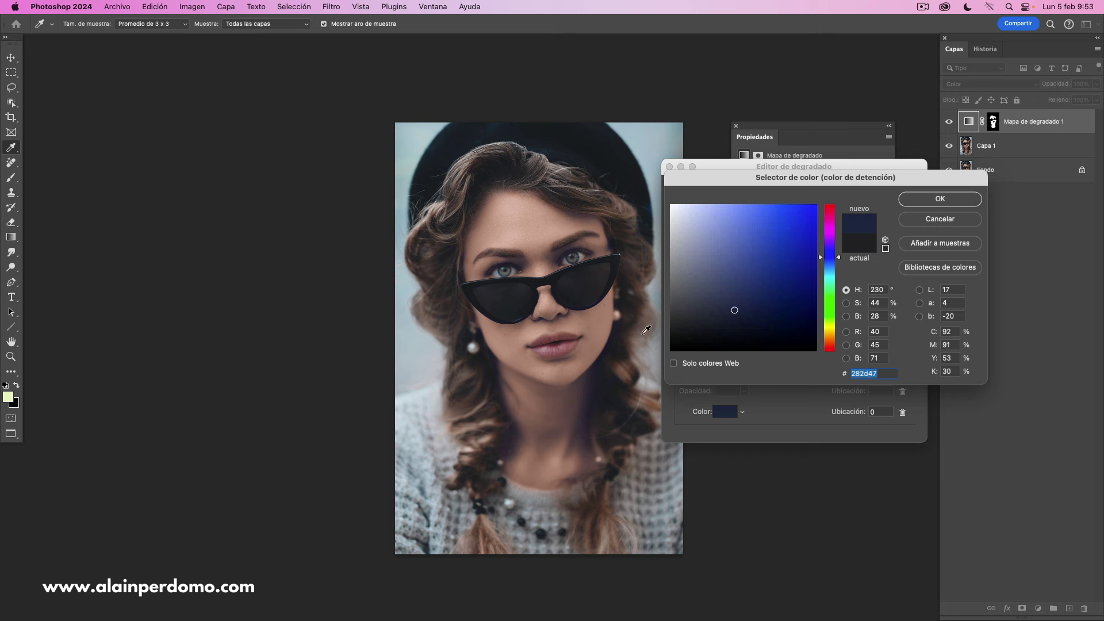
{"action": "left_click_drag", "start_coordinate": [774, 305], "coordinate": [774, 291]}
{"action": "left_click", "coordinate": [757, 299]}
{"action": "left_click", "coordinate": [768, 309]}
{"action": "left_click_drag", "start_coordinate": [831, 259], "coordinate": [831, 269]}
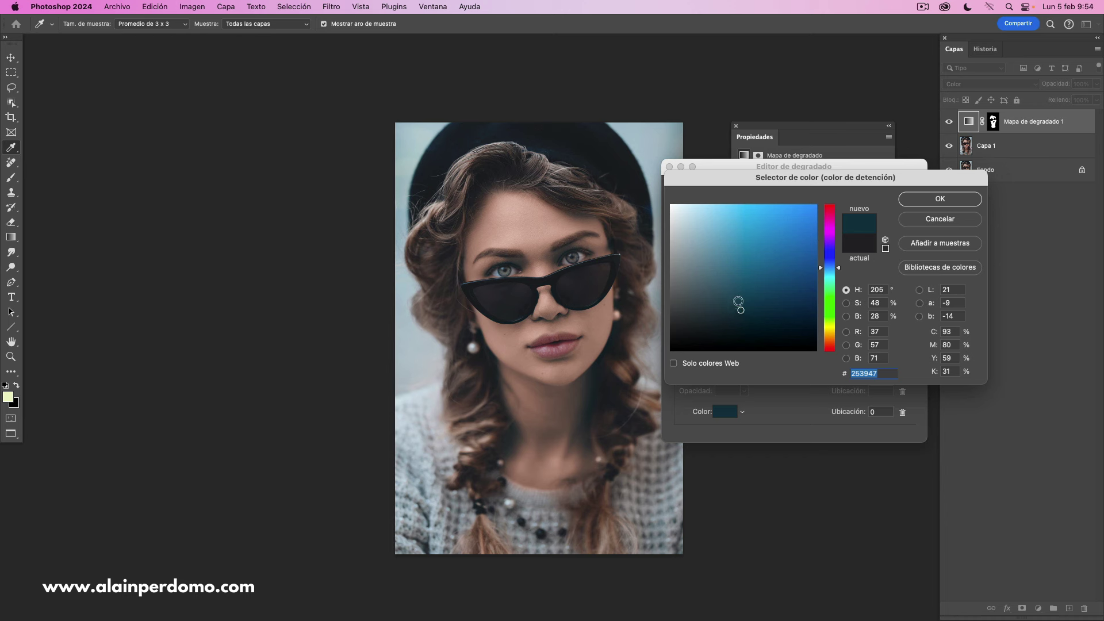
{"action": "left_click_drag", "start_coordinate": [734, 316], "coordinate": [745, 310]}
{"action": "left_click", "coordinate": [847, 303]}
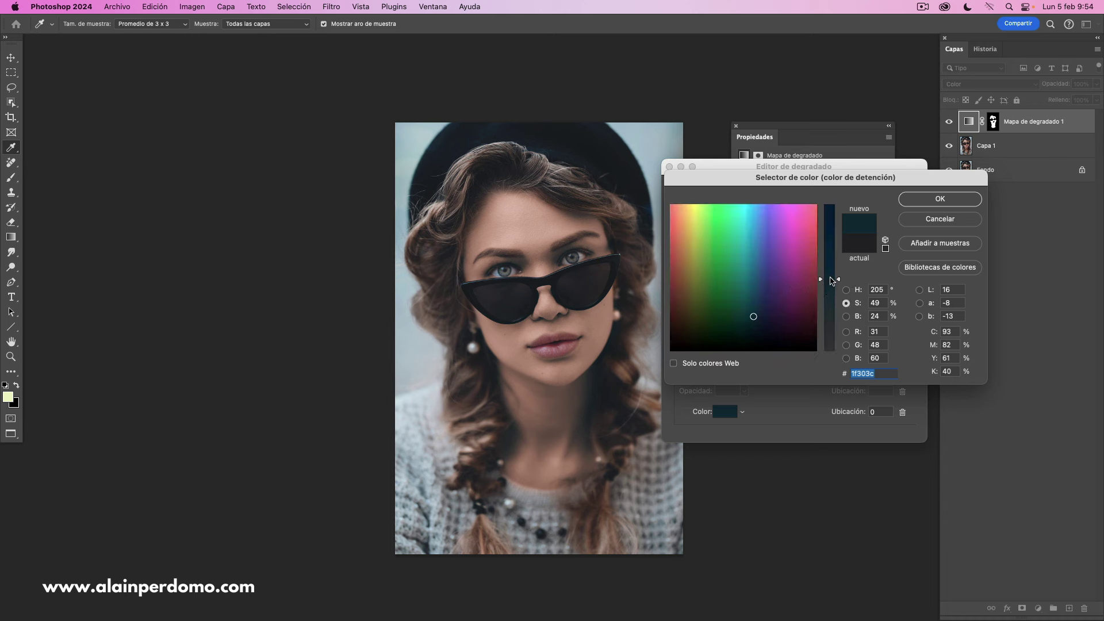
{"action": "left_click_drag", "start_coordinate": [829, 281], "coordinate": [826, 238]}
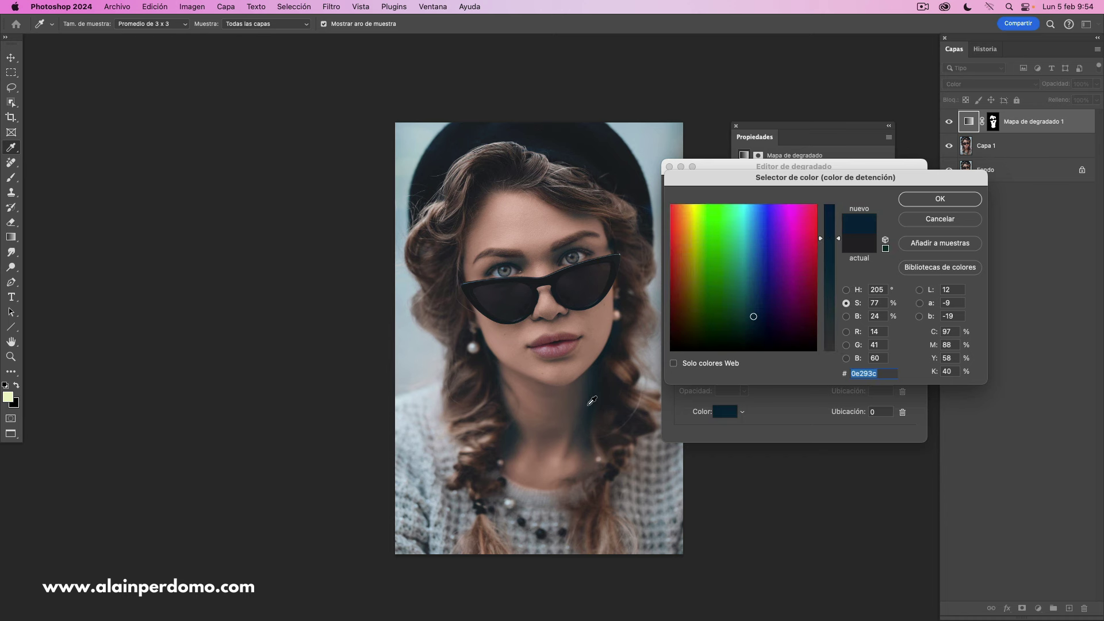
{"action": "mouse_move", "coordinate": [829, 239]}
{"action": "left_mouse_down"}
{"action": "mouse_move", "coordinate": [826, 317]}
{"action": "mouse_move", "coordinate": [828, 291]}
{"action": "mouse_move", "coordinate": [828, 300]}
{"action": "left_mouse_up"}
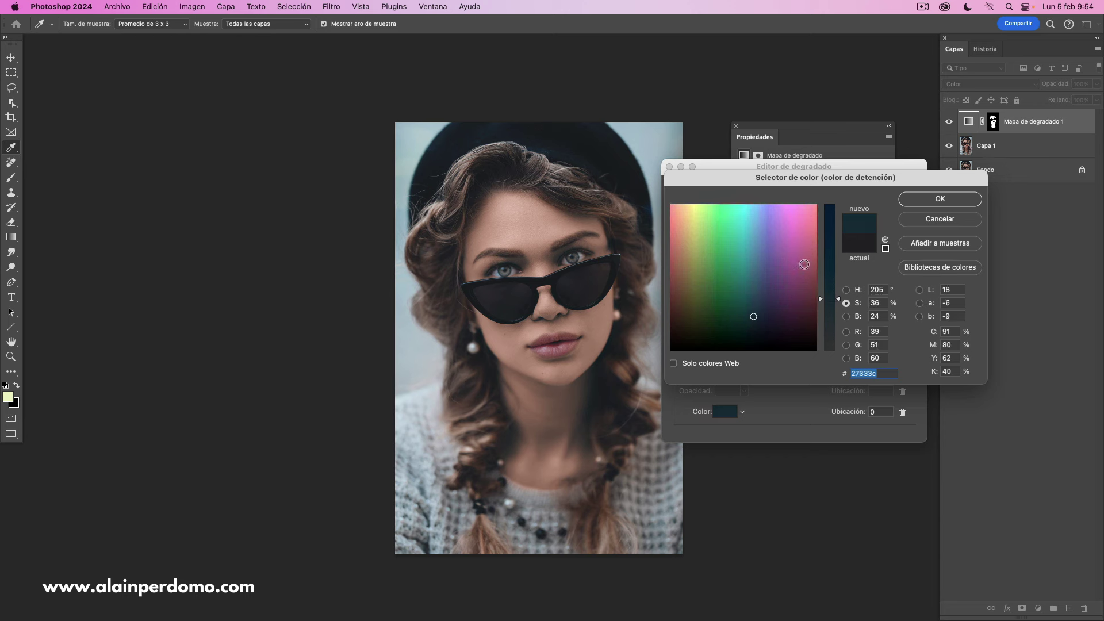
{"action": "left_click", "coordinate": [921, 199]}
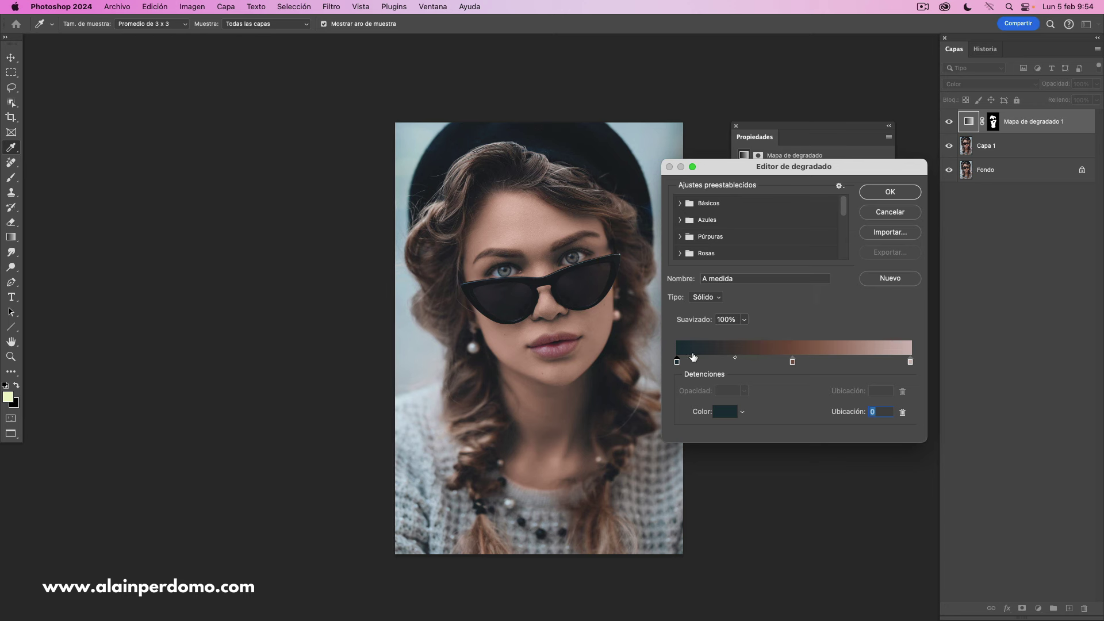
- Open the Color Picker for the 100% light stop and try rose, salmon and pale pinks
{"action": "left_click", "coordinate": [910, 362]}
{"action": "left_click", "coordinate": [725, 413]}
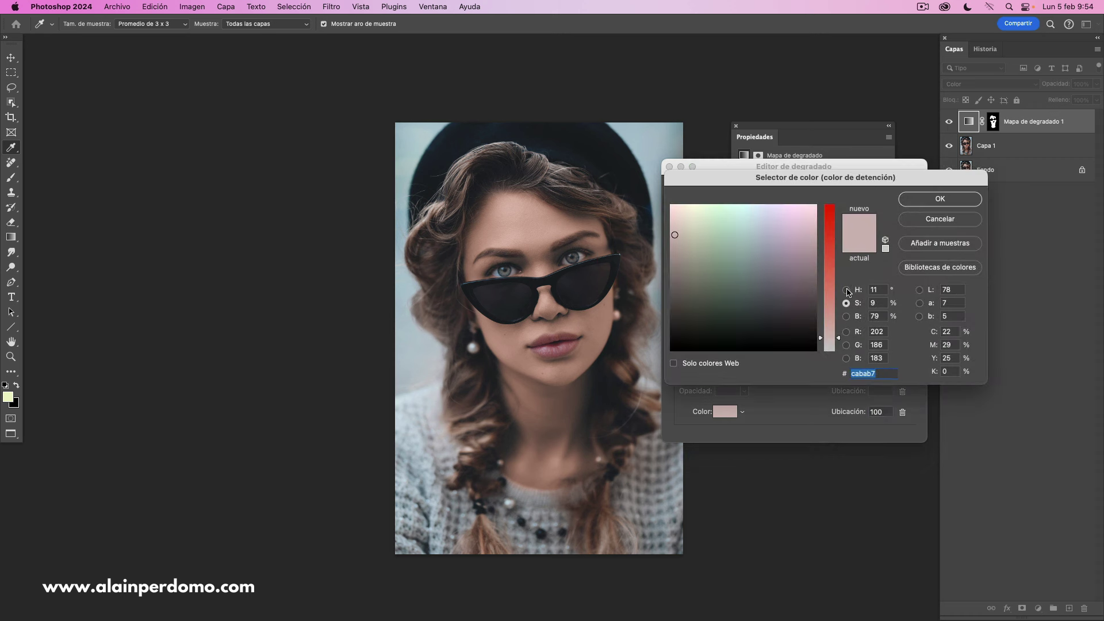
{"action": "left_click", "coordinate": [846, 290]}
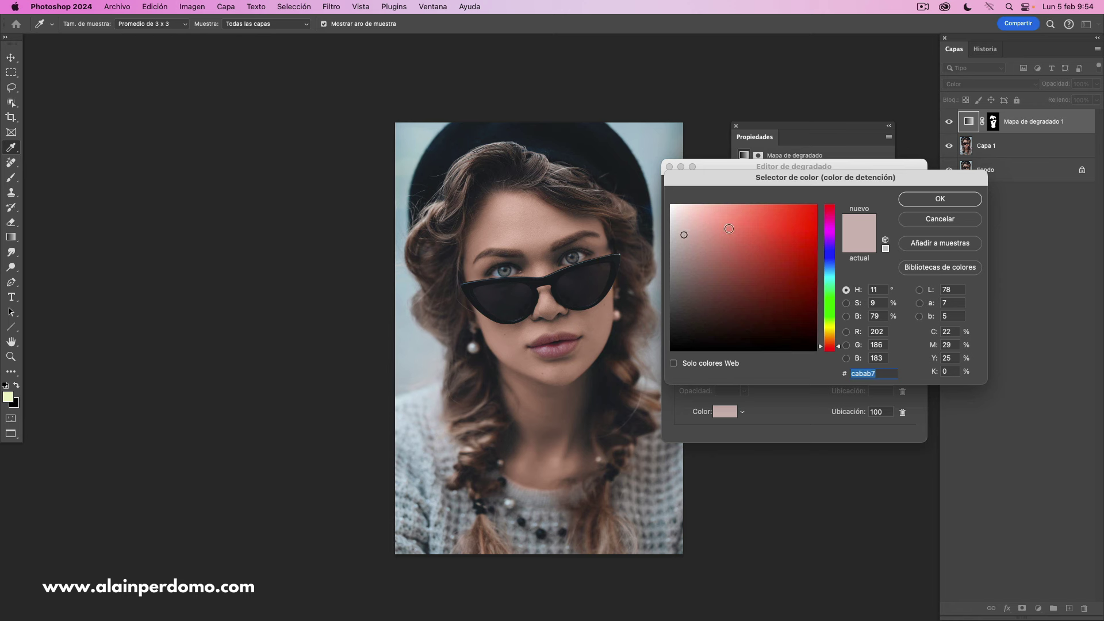
{"action": "left_click", "coordinate": [735, 223]}
{"action": "left_click", "coordinate": [716, 256]}
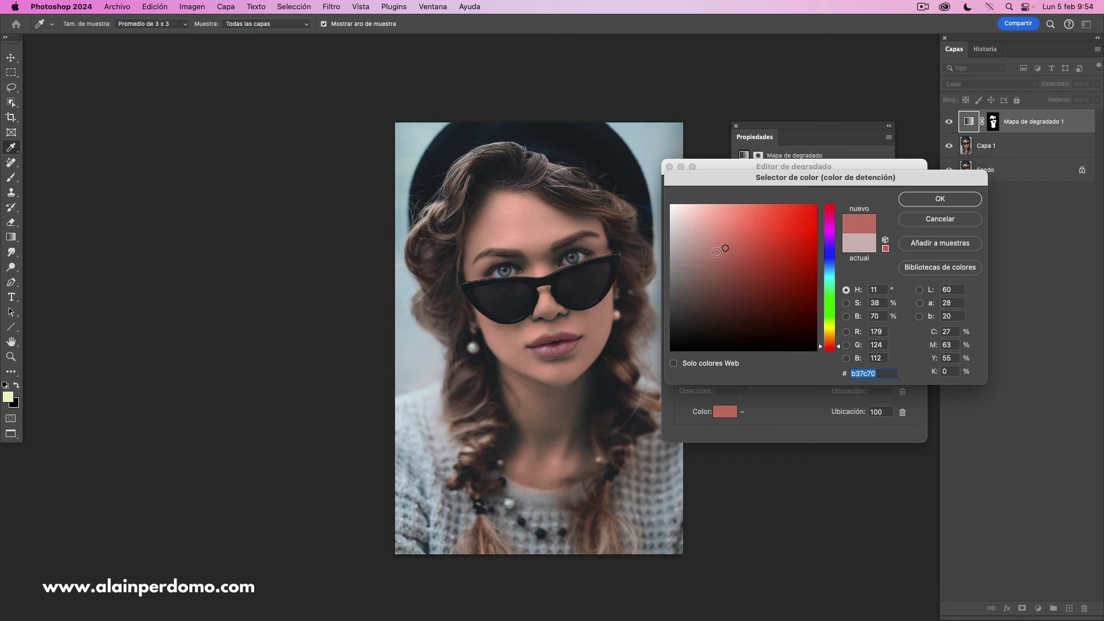
{"action": "left_click", "coordinate": [713, 227]}
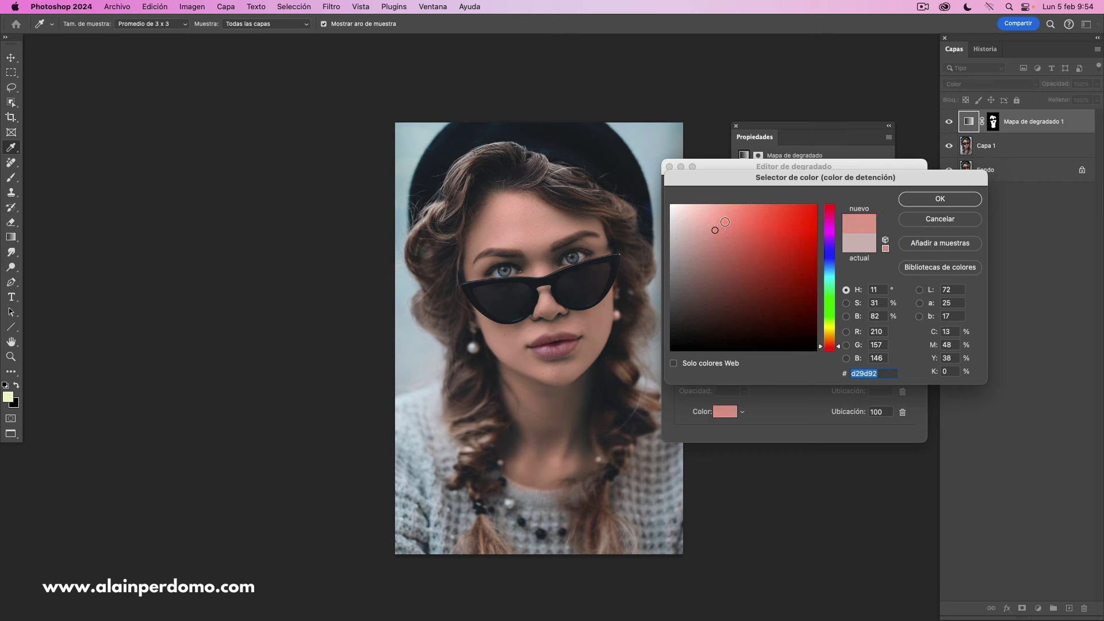
{"action": "left_click", "coordinate": [723, 222]}
{"action": "left_click", "coordinate": [695, 221]}
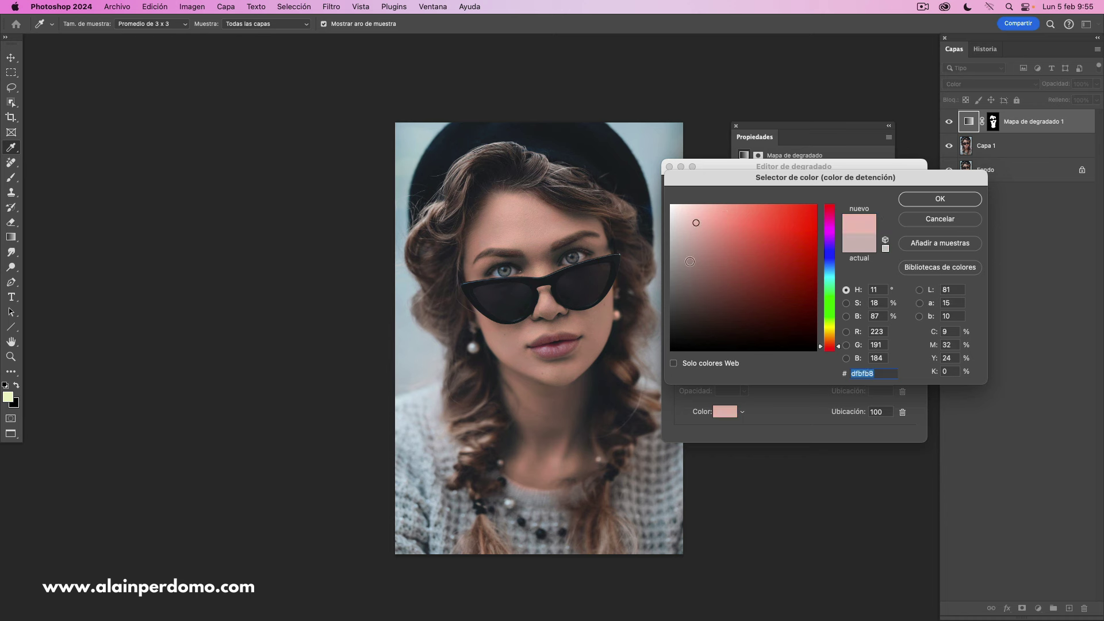
- Swing the light stop's hue through peach, gold and light blue, then back toward orange
{"action": "left_click", "coordinate": [829, 344]}
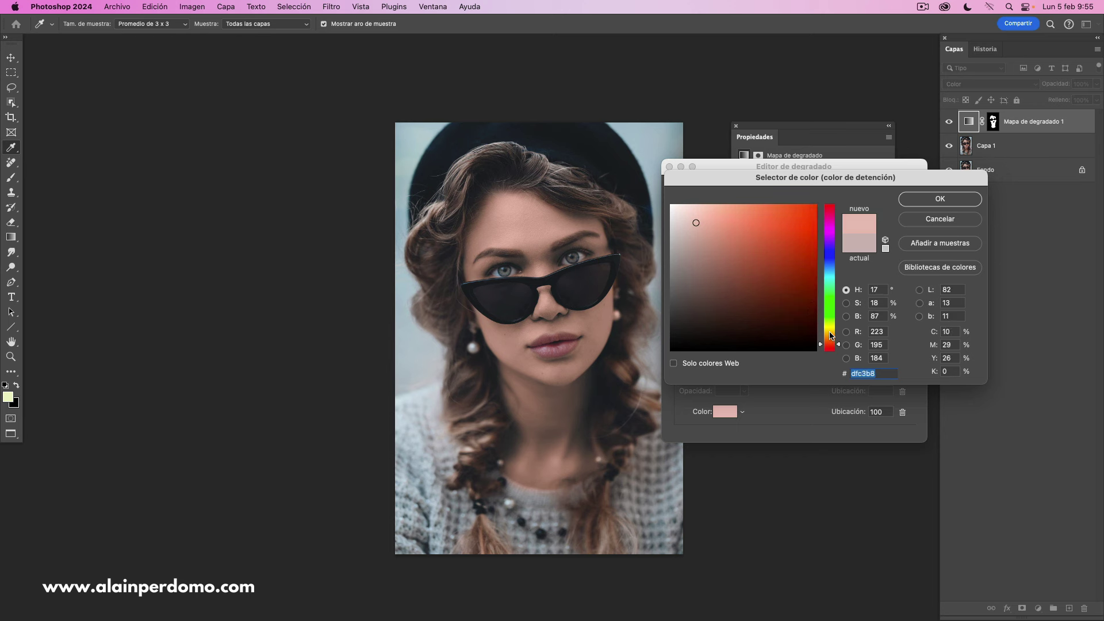
{"action": "left_click", "coordinate": [830, 334]}
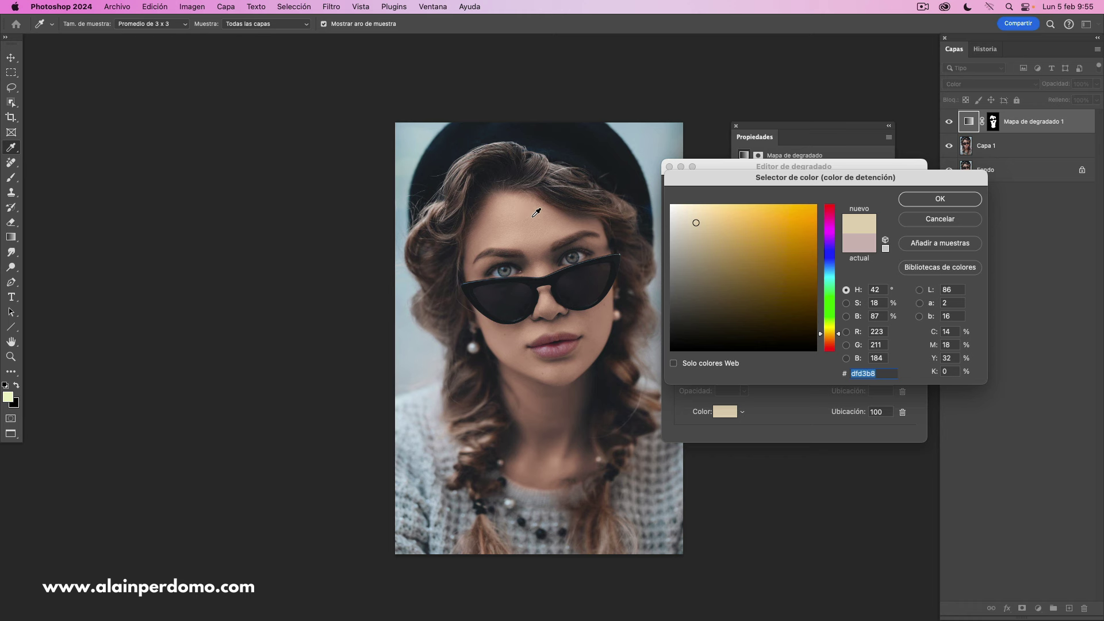
{"action": "left_click", "coordinate": [746, 218]}
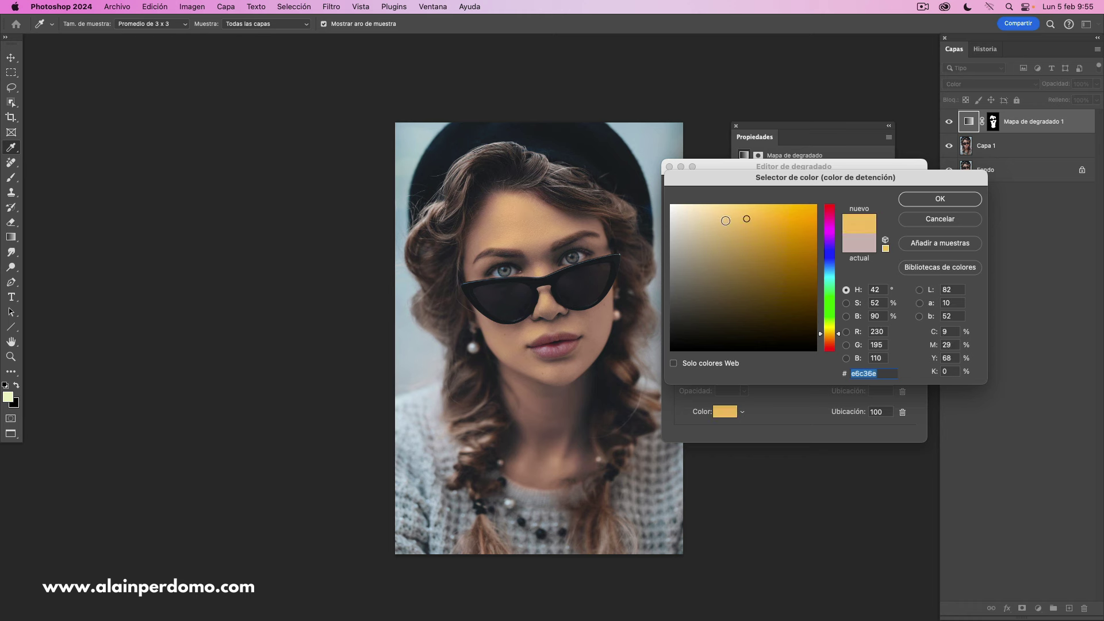
{"action": "left_click_drag", "start_coordinate": [726, 220], "coordinate": [717, 215]}
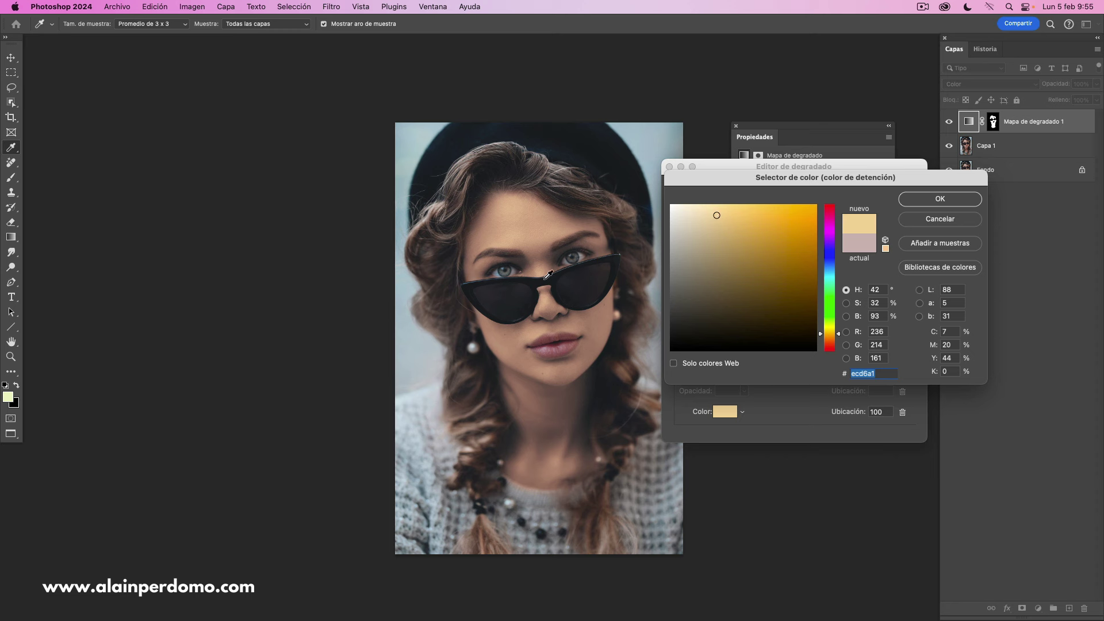
{"action": "left_click", "coordinate": [830, 266]}
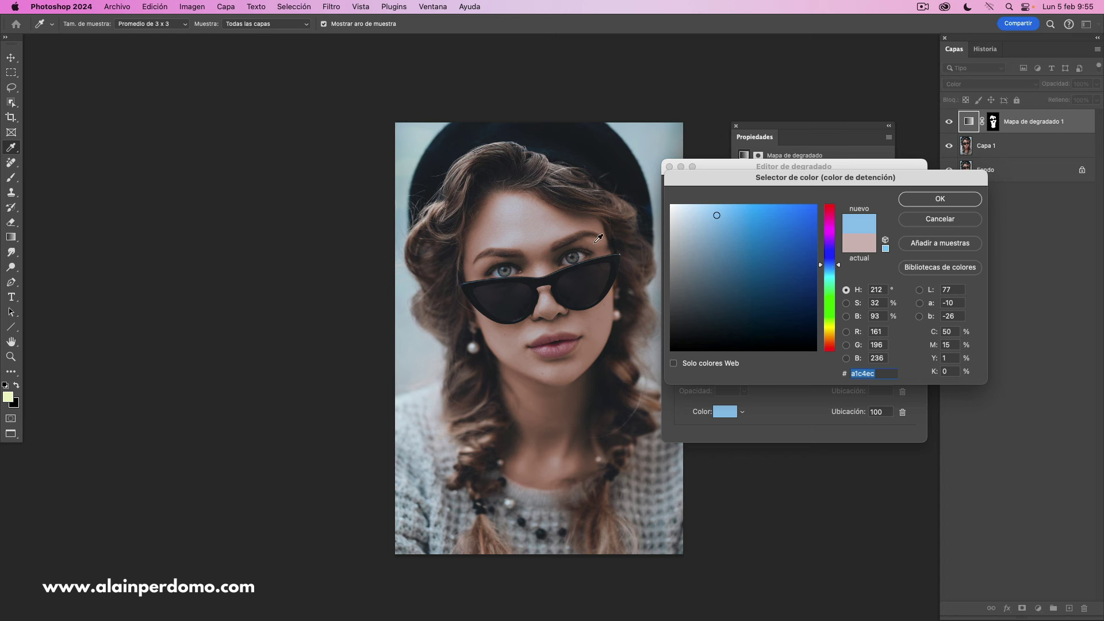
{"action": "left_click", "coordinate": [831, 269]}
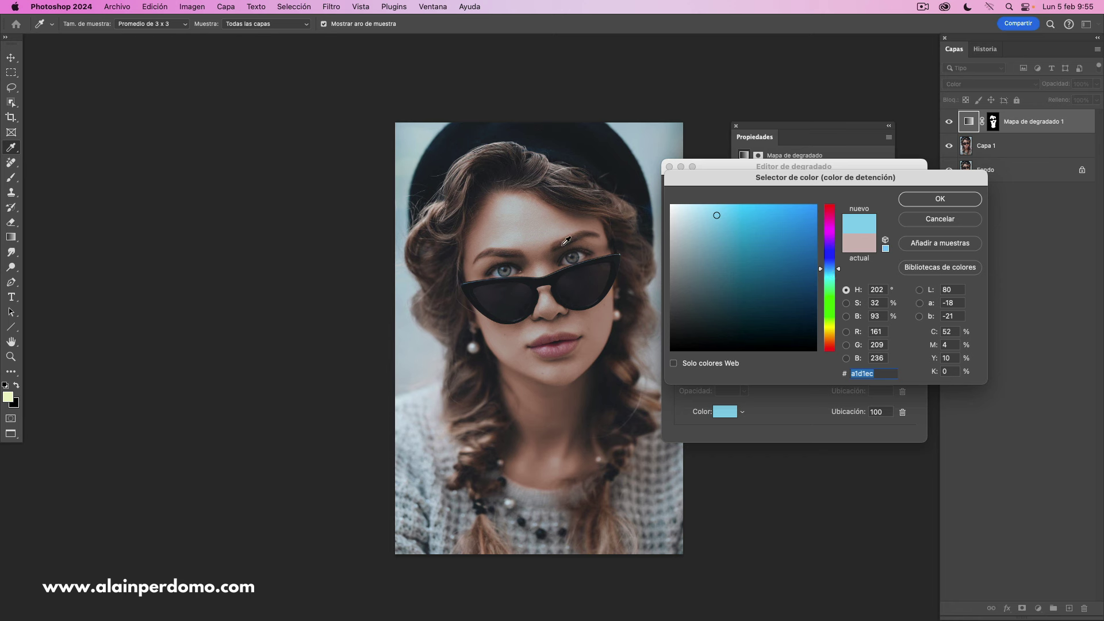
{"action": "left_click", "coordinate": [830, 330]}
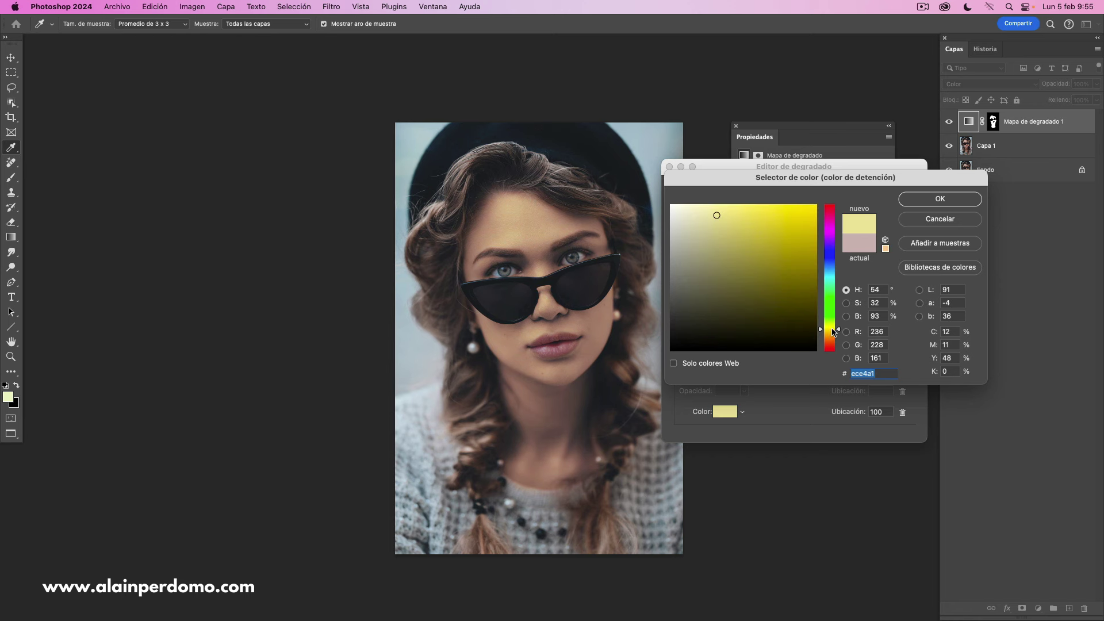
{"action": "left_click", "coordinate": [828, 333]}
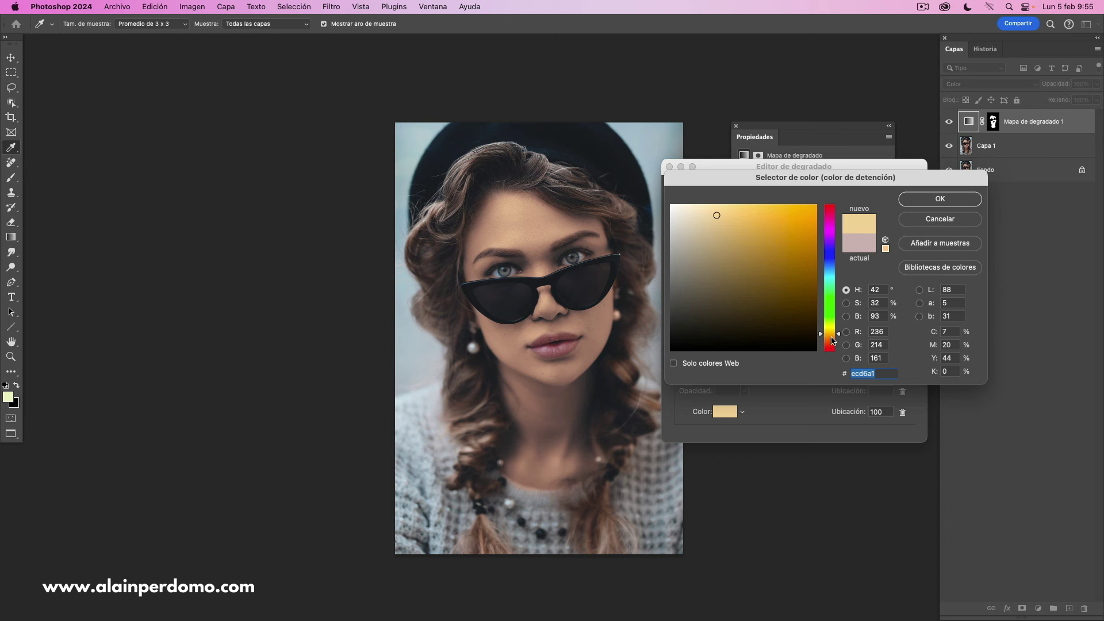
{"action": "left_click", "coordinate": [830, 338]}
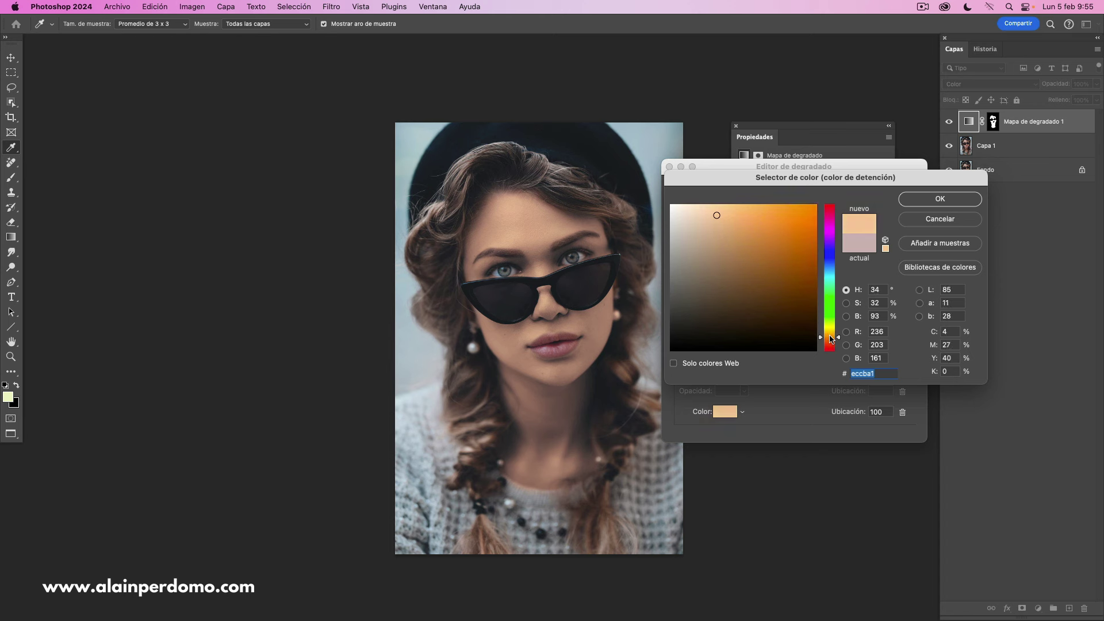
- Settle the light end on a medium peach tone around fdc67e
{"action": "left_click", "coordinate": [697, 214]}
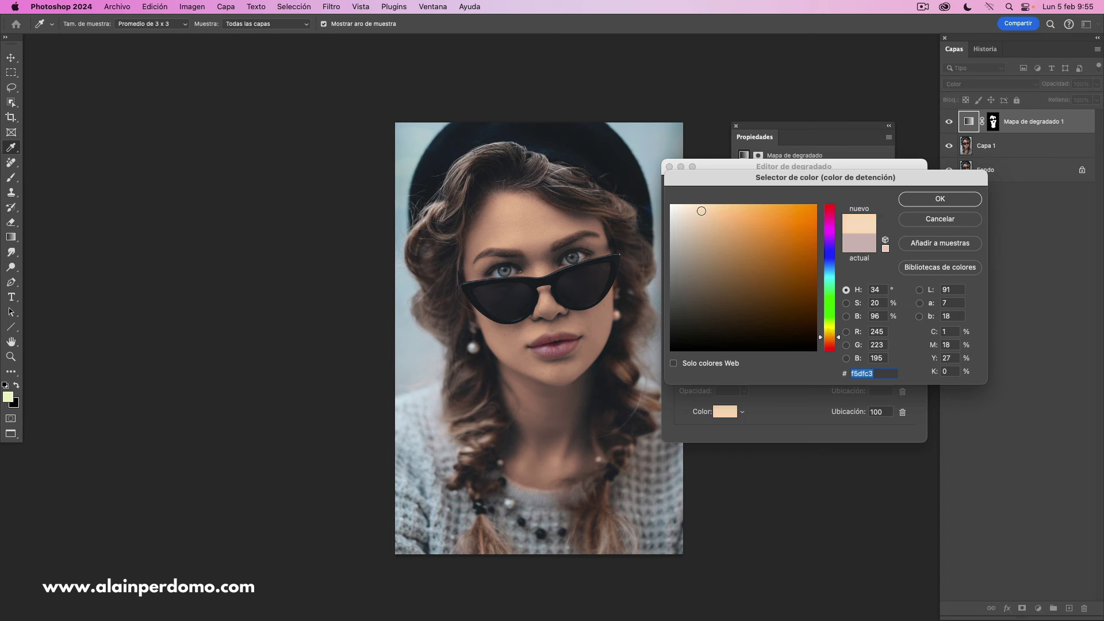
{"action": "left_click_drag", "start_coordinate": [699, 210], "coordinate": [666, 203]}
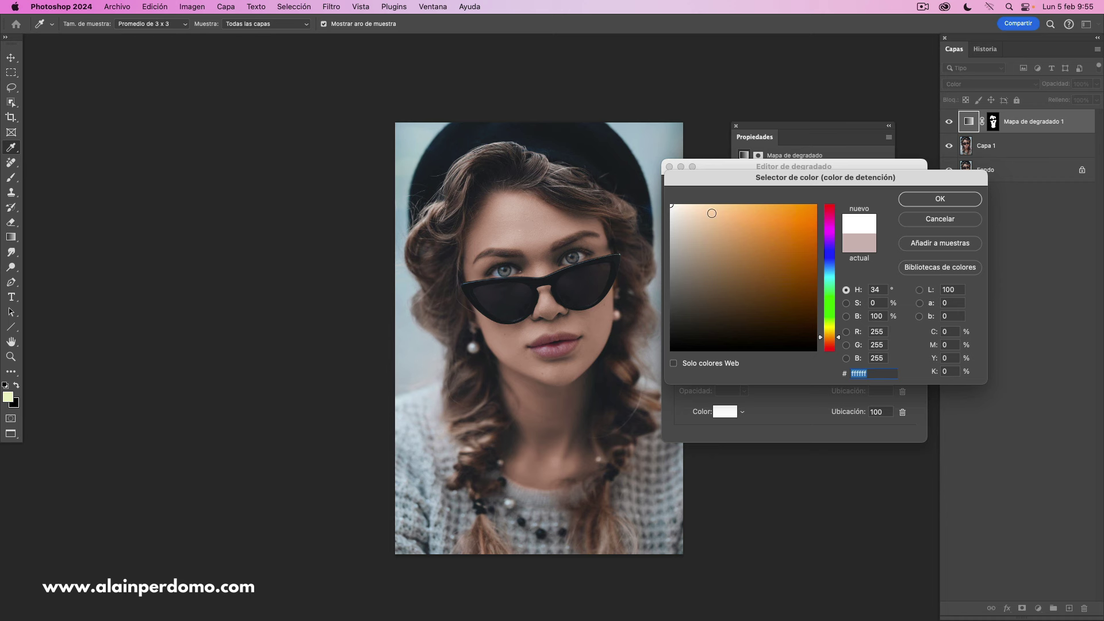
{"action": "left_click", "coordinate": [719, 205]}
{"action": "left_click", "coordinate": [746, 206]}
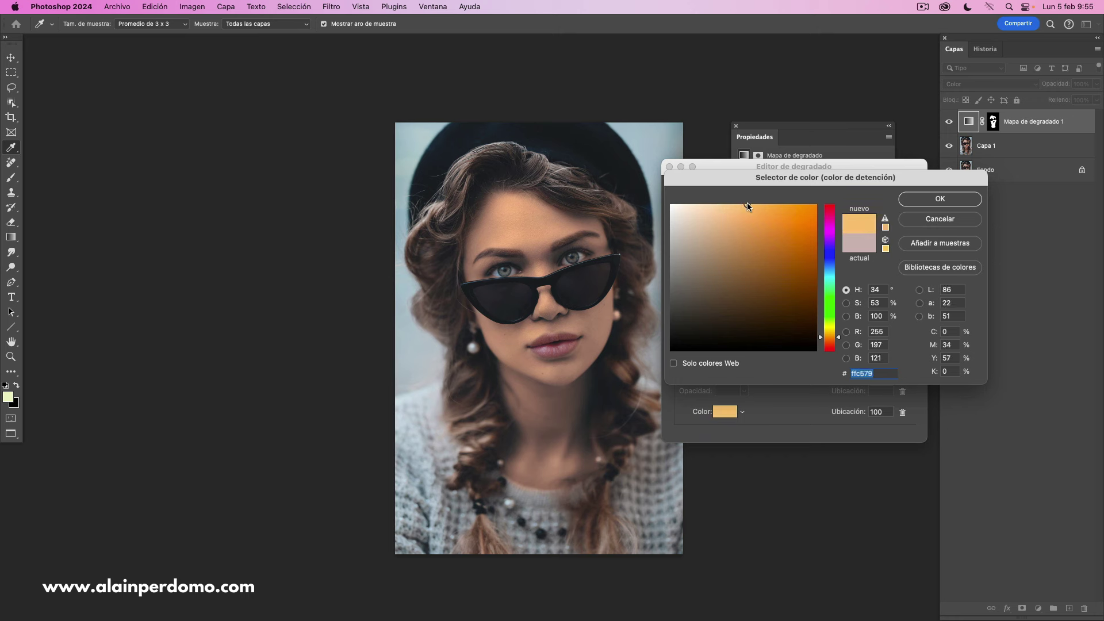
{"action": "mouse_move", "coordinate": [754, 211]}
{"action": "left_mouse_down"}
{"action": "mouse_move", "coordinate": [765, 208]}
{"action": "mouse_move", "coordinate": [718, 206]}
{"action": "left_mouse_up"}
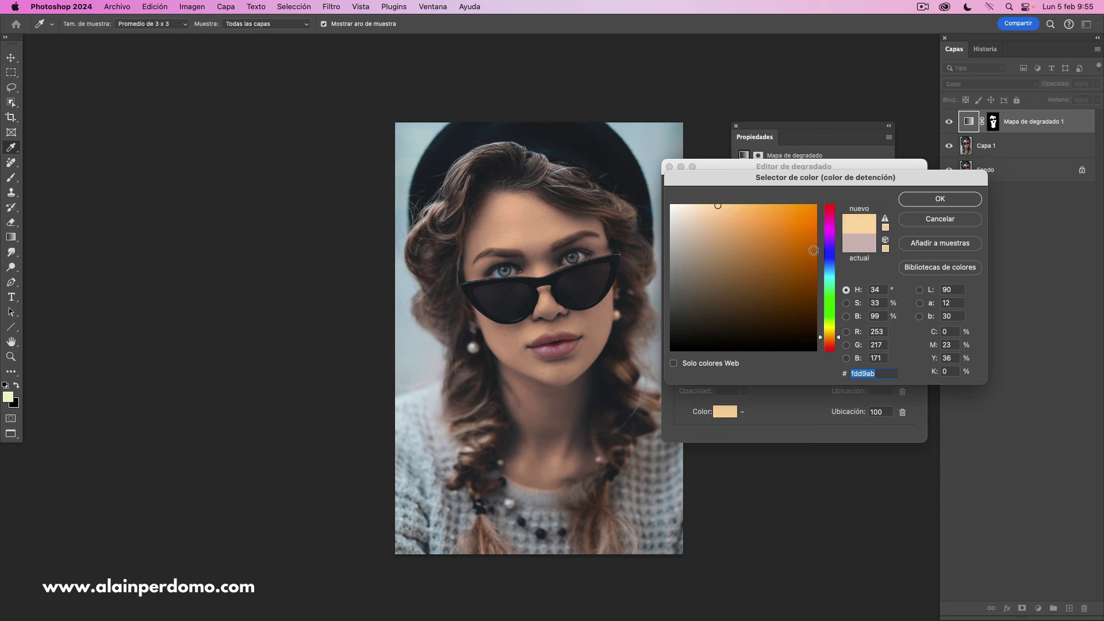
{"action": "left_click", "coordinate": [743, 208]}
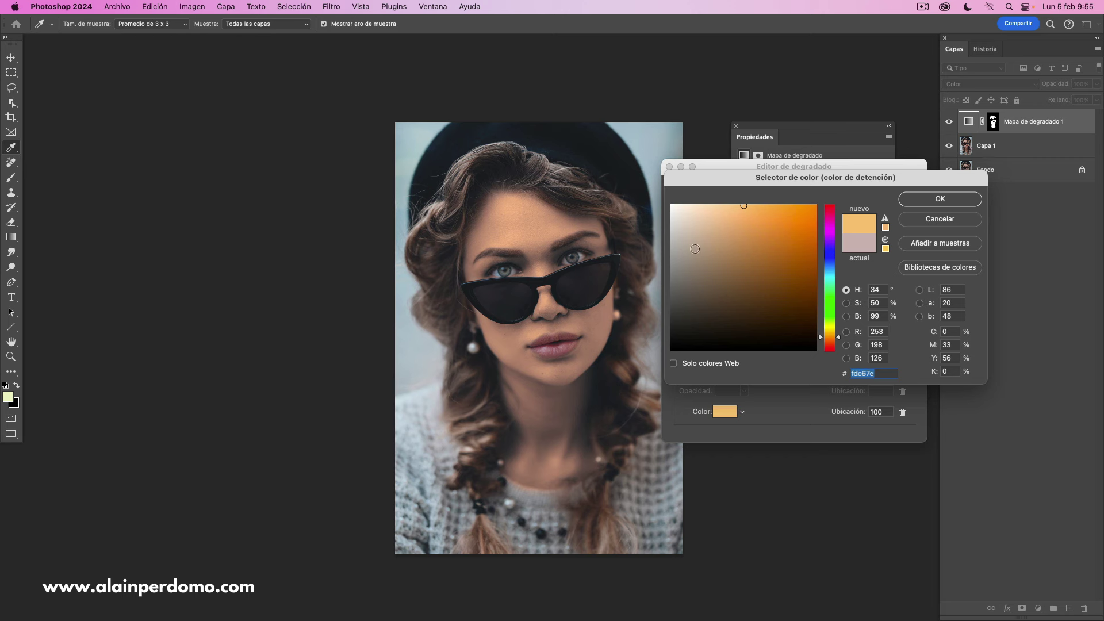
- Adjust the peach stop's saturation and brightness using the S and B sliders
{"action": "left_click", "coordinate": [846, 303]}
{"action": "mouse_move", "coordinate": [828, 277]}
{"action": "left_mouse_down"}
{"action": "mouse_move", "coordinate": [836, 326]}
{"action": "mouse_move", "coordinate": [828, 244]}
{"action": "left_mouse_up"}
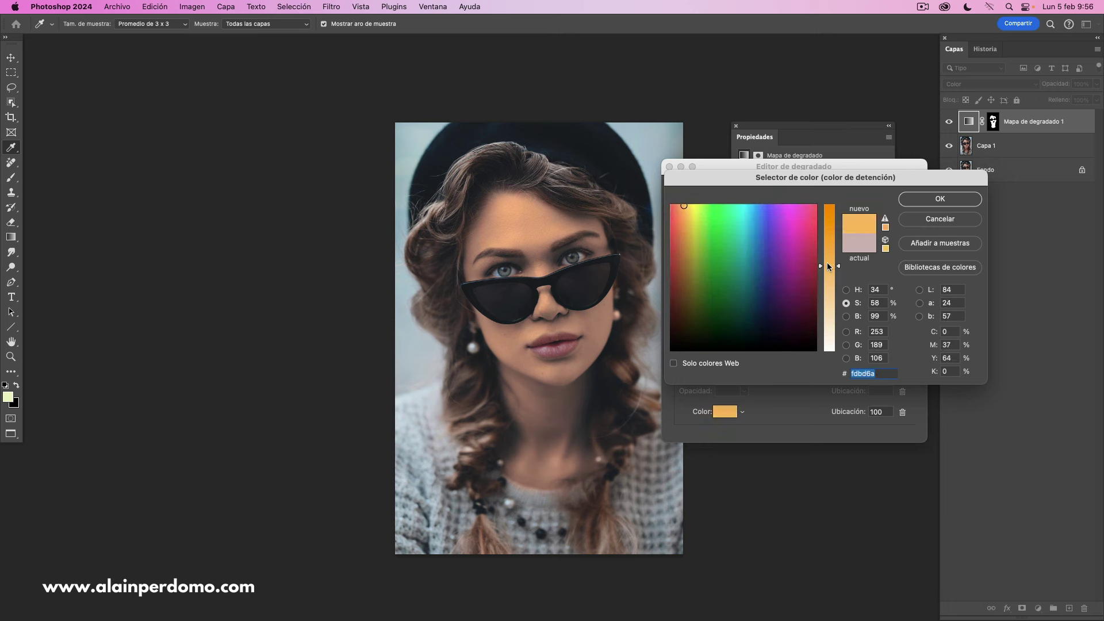
{"action": "left_click_drag", "start_coordinate": [826, 244], "coordinate": [826, 320]}
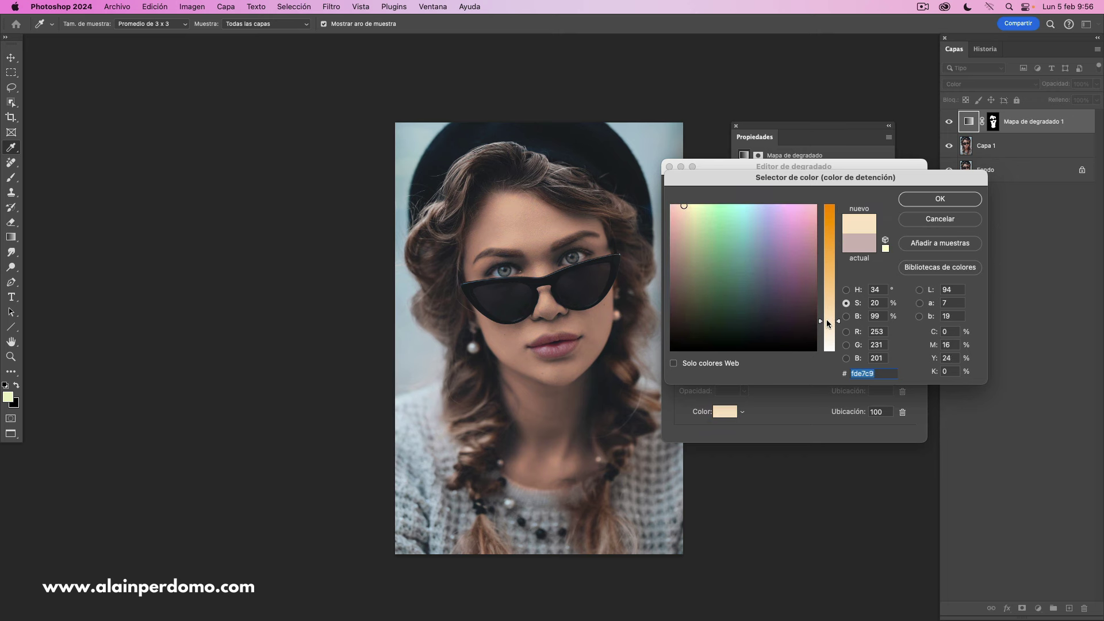
{"action": "left_click", "coordinate": [846, 316]}
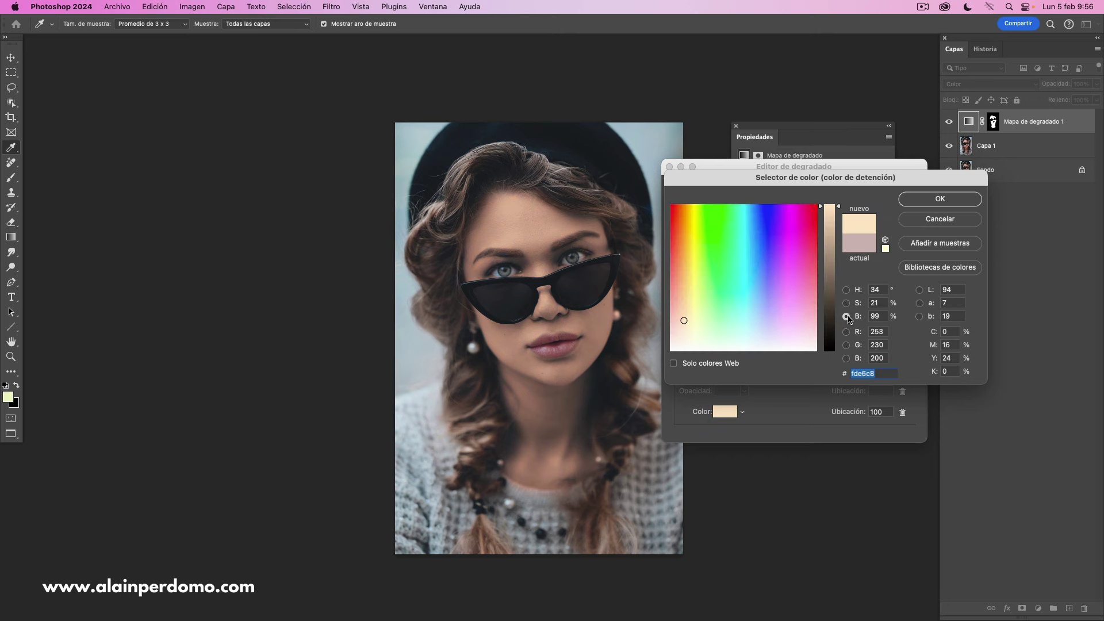
{"action": "left_click_drag", "start_coordinate": [829, 229], "coordinate": [826, 330]}
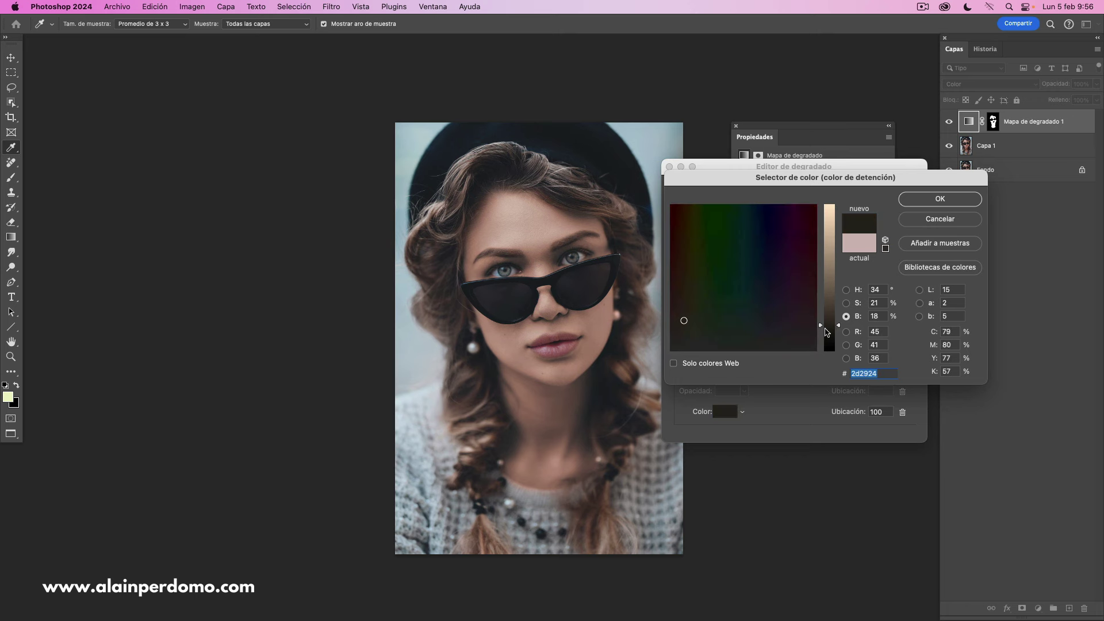
{"action": "left_click_drag", "start_coordinate": [831, 331], "coordinate": [829, 343]}
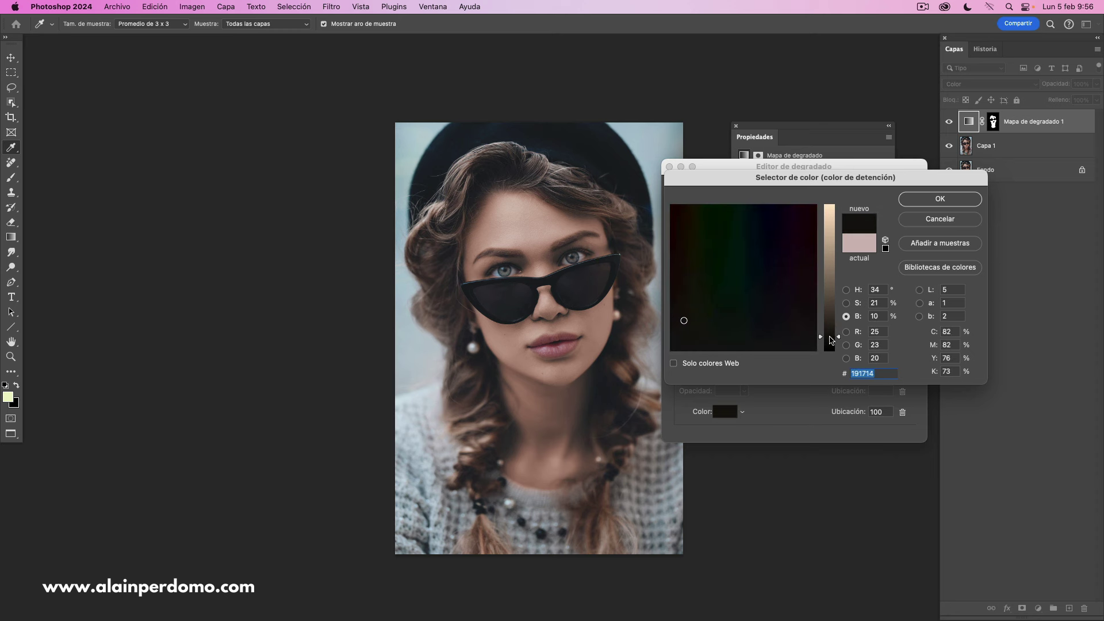
{"action": "mouse_move", "coordinate": [828, 246]}
{"action": "left_mouse_down"}
{"action": "mouse_move", "coordinate": [833, 219]}
{"action": "mouse_move", "coordinate": [830, 234]}
{"action": "left_mouse_up"}
- Warm the hue to a pale cream around ffe5ae and confirm the light stop colour
{"action": "left_click", "coordinate": [846, 289]}
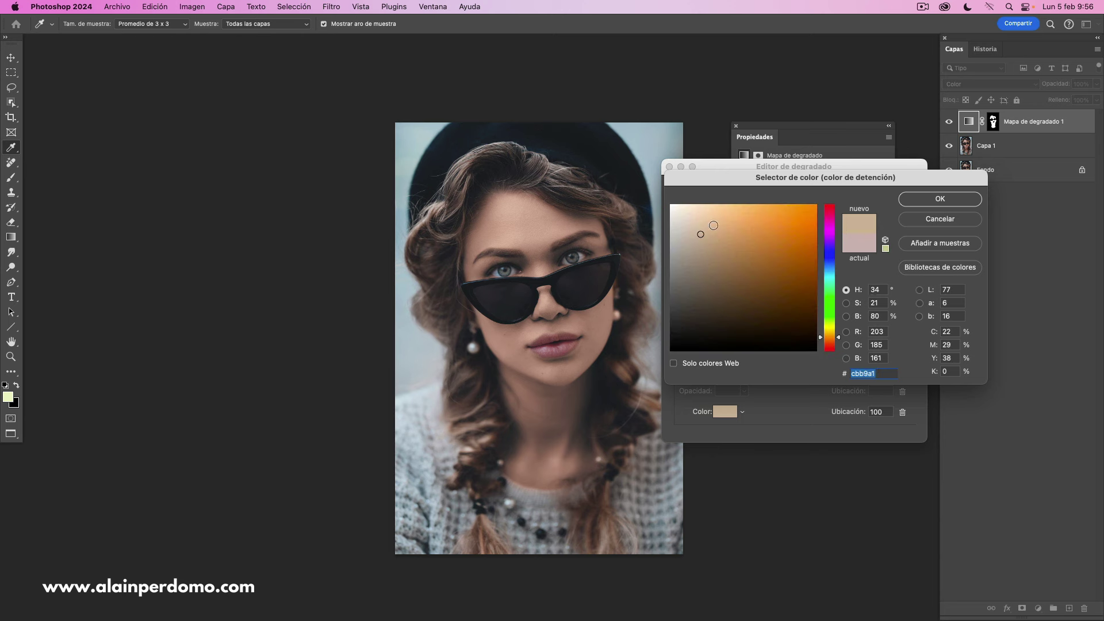
{"action": "left_click_drag", "start_coordinate": [713, 226], "coordinate": [708, 232]}
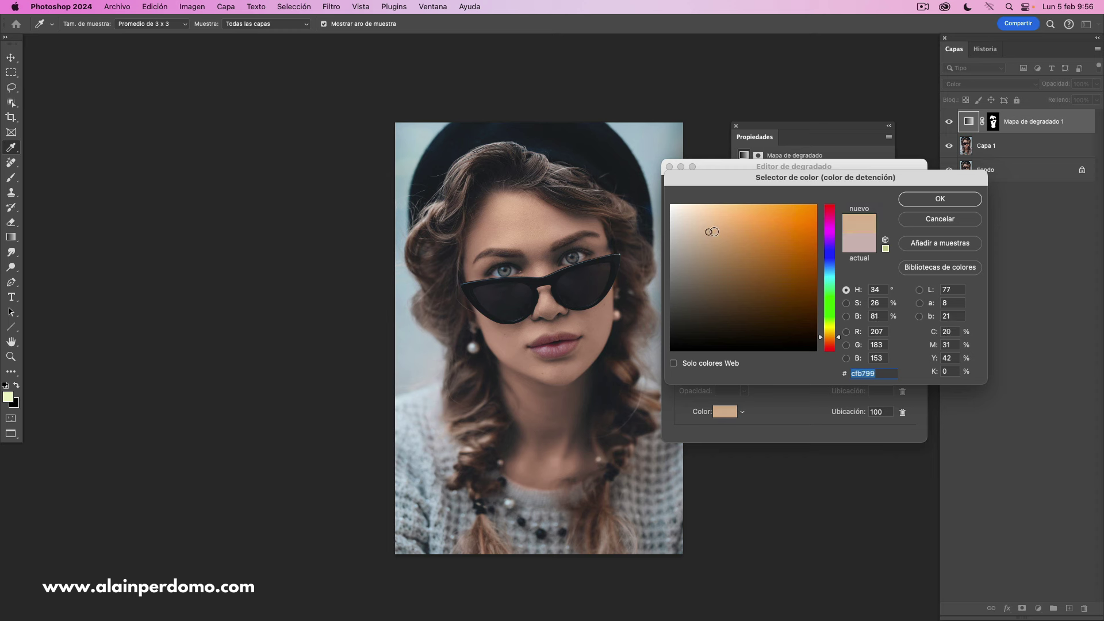
{"action": "left_click", "coordinate": [829, 341]}
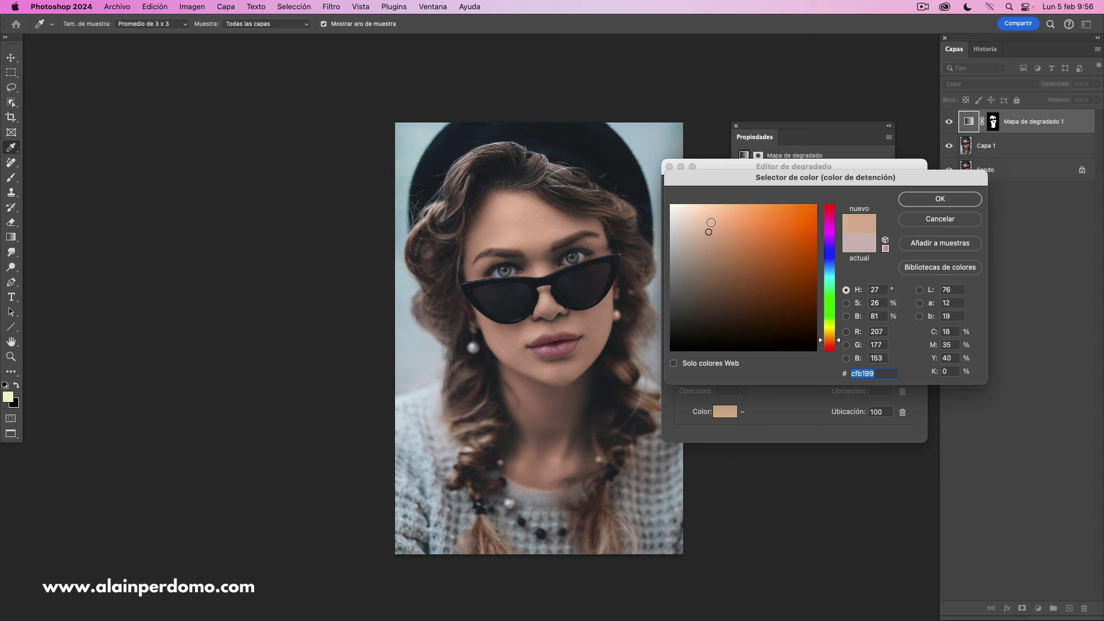
{"action": "mouse_move", "coordinate": [711, 224]}
{"action": "left_mouse_down"}
{"action": "mouse_move", "coordinate": [739, 212]}
{"action": "mouse_move", "coordinate": [707, 207]}
{"action": "left_mouse_up"}
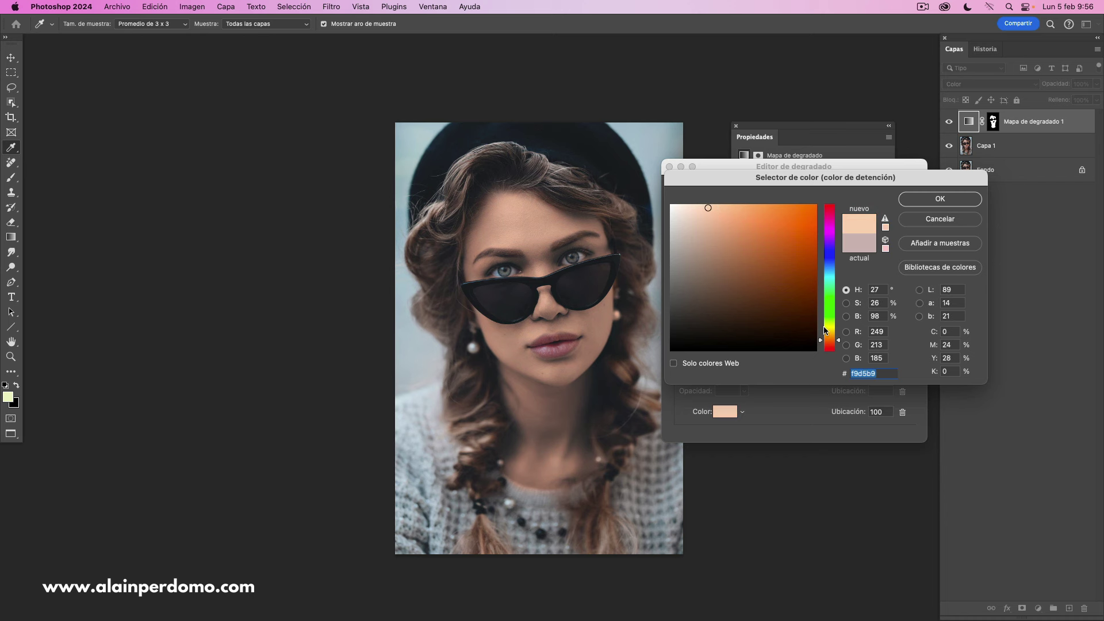
{"action": "left_click_drag", "start_coordinate": [830, 338], "coordinate": [829, 334]}
{"action": "left_click_drag", "start_coordinate": [711, 209], "coordinate": [702, 203]}
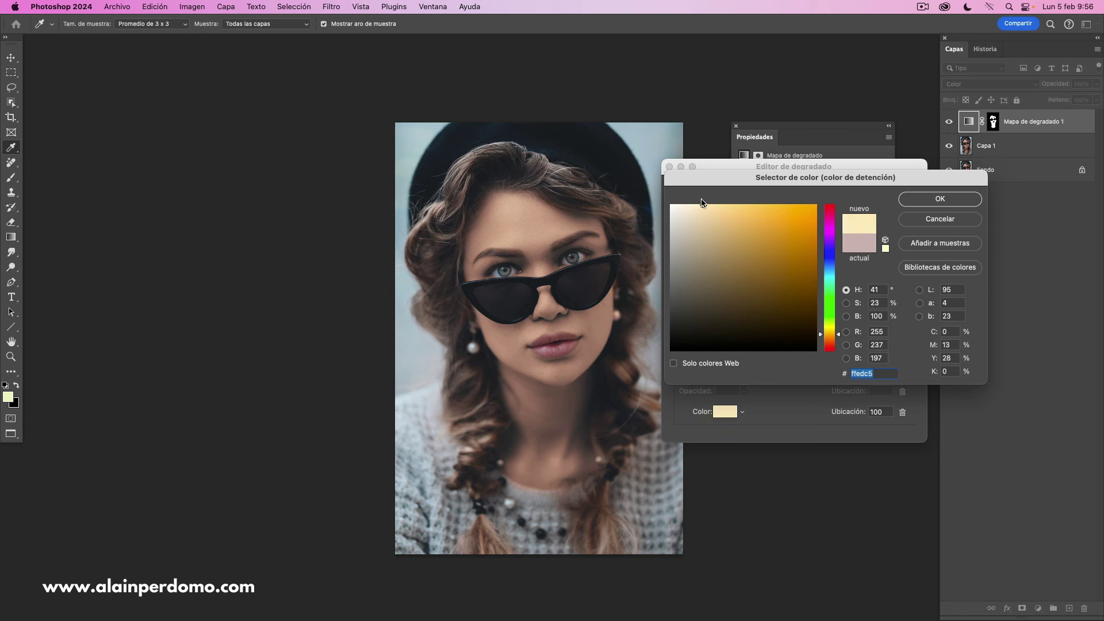
{"action": "left_click", "coordinate": [839, 303]}
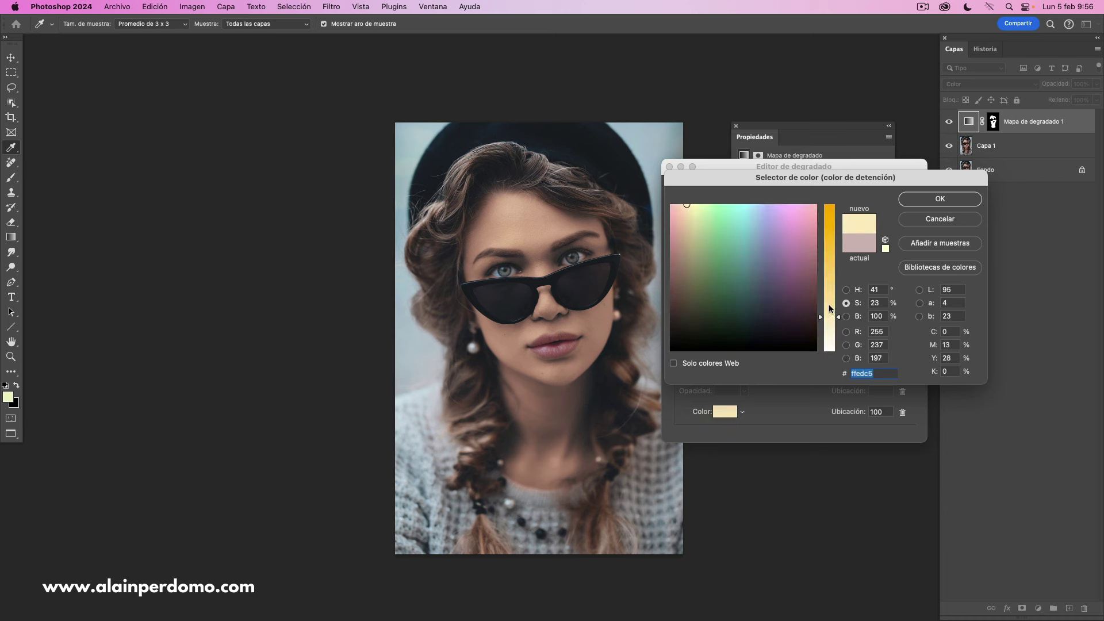
{"action": "left_click_drag", "start_coordinate": [829, 309], "coordinate": [830, 306]}
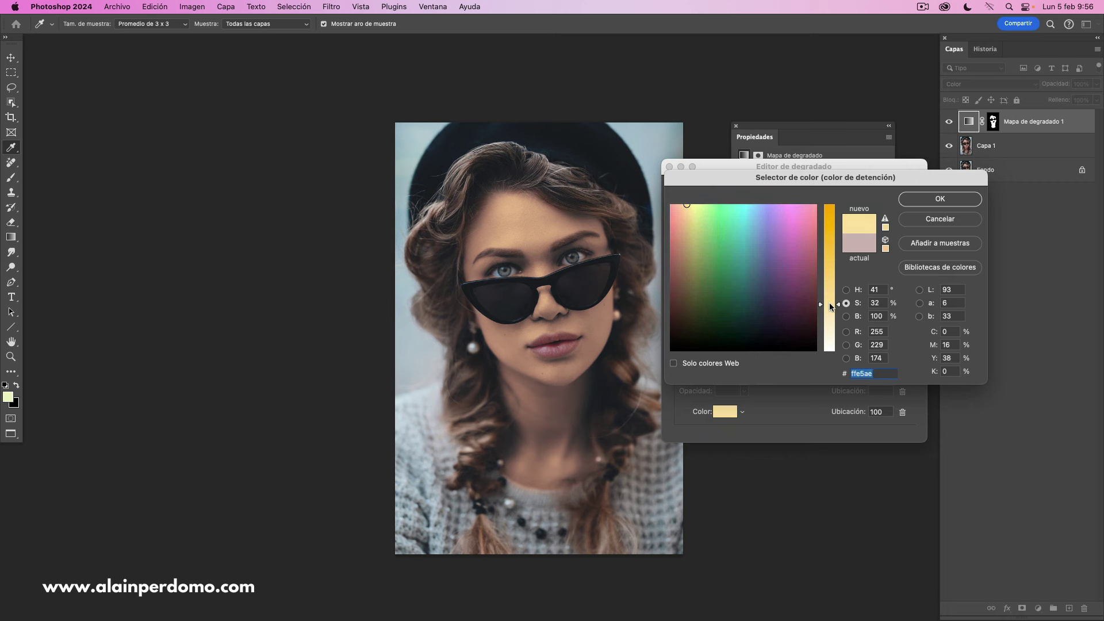
{"action": "left_click", "coordinate": [914, 200]}
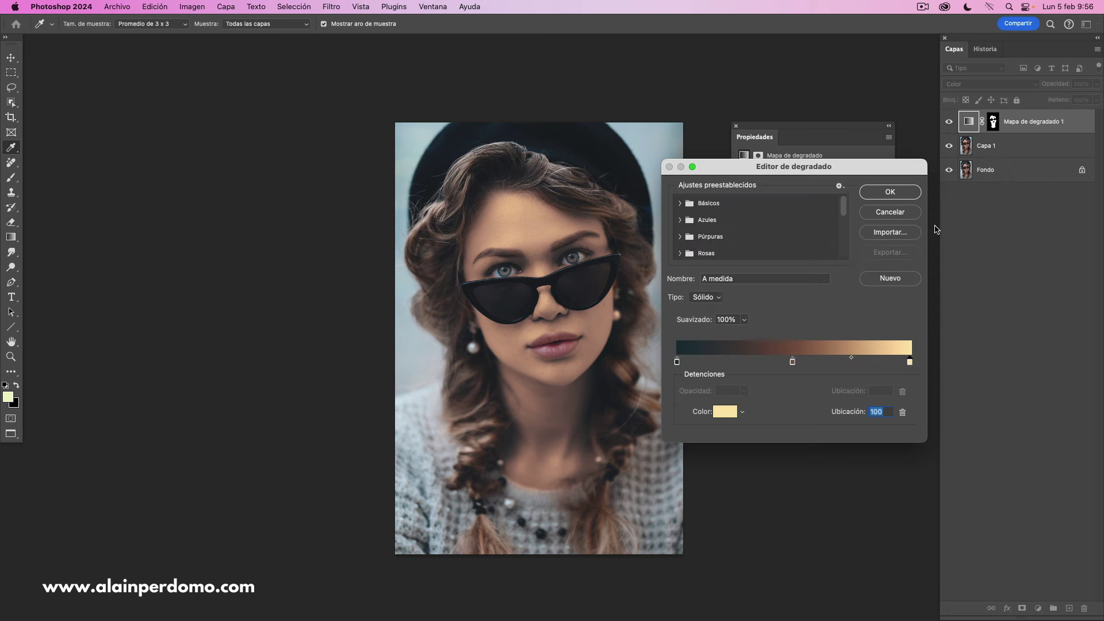
- Preview yellow-olive, blue and teal hues on the middle stop, then return it to a reddish brown
{"action": "left_click", "coordinate": [792, 363]}
{"action": "left_click", "coordinate": [723, 413]}
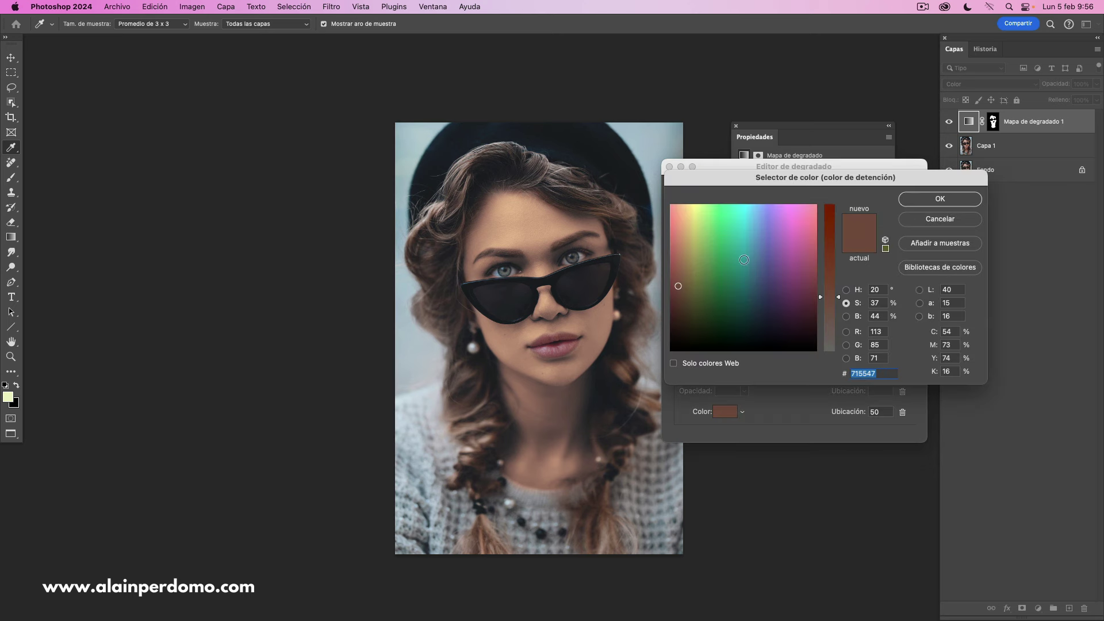
{"action": "left_click", "coordinate": [845, 290]}
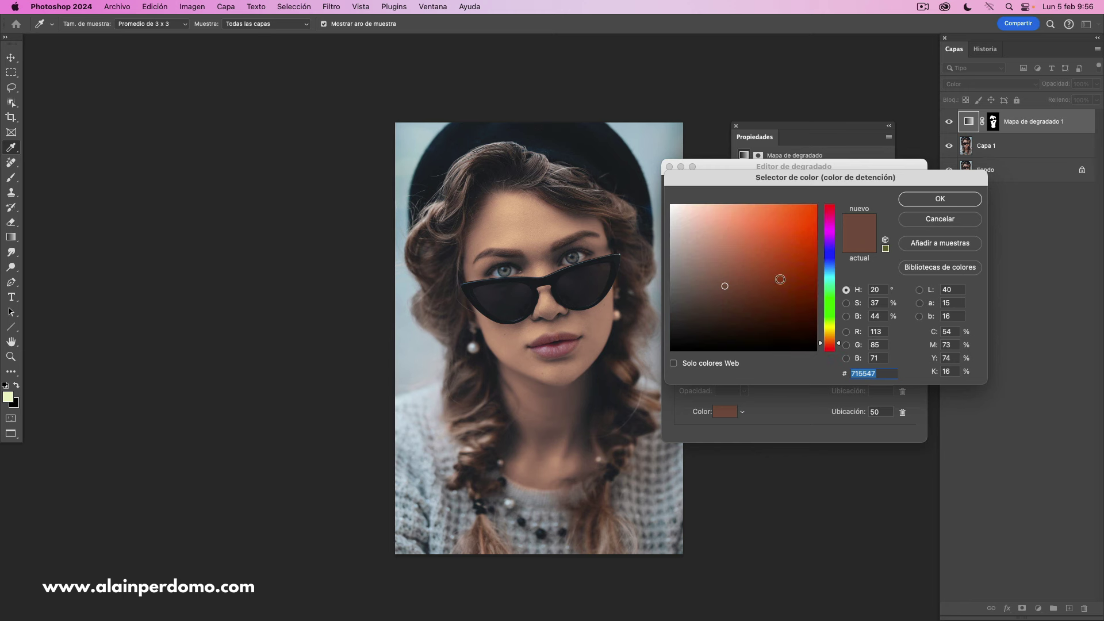
{"action": "left_click", "coordinate": [829, 339]}
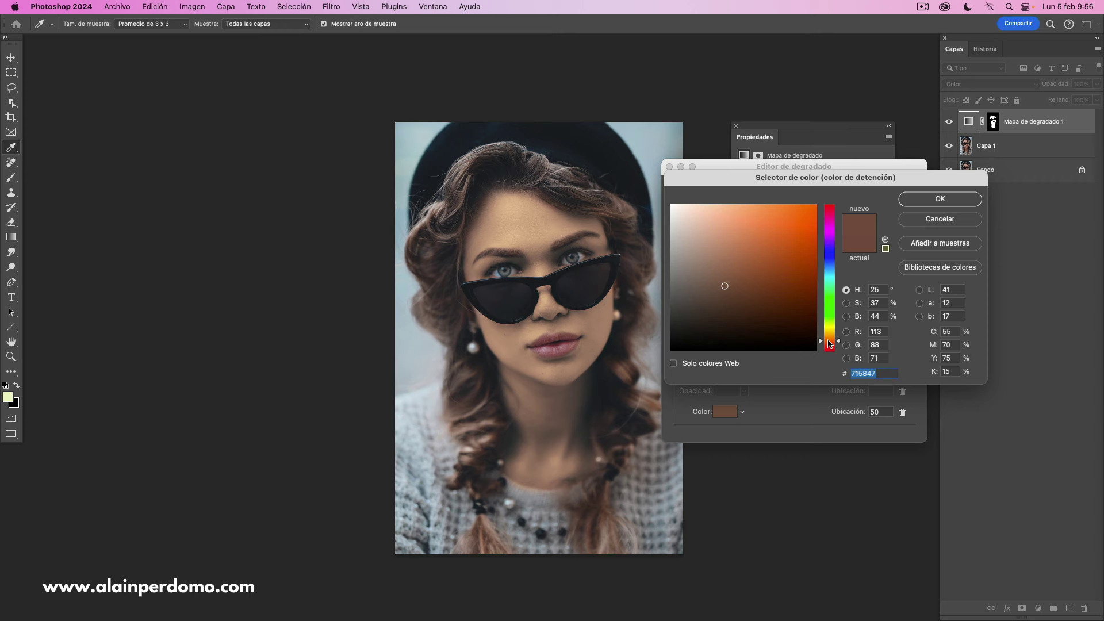
{"action": "left_click", "coordinate": [830, 331]}
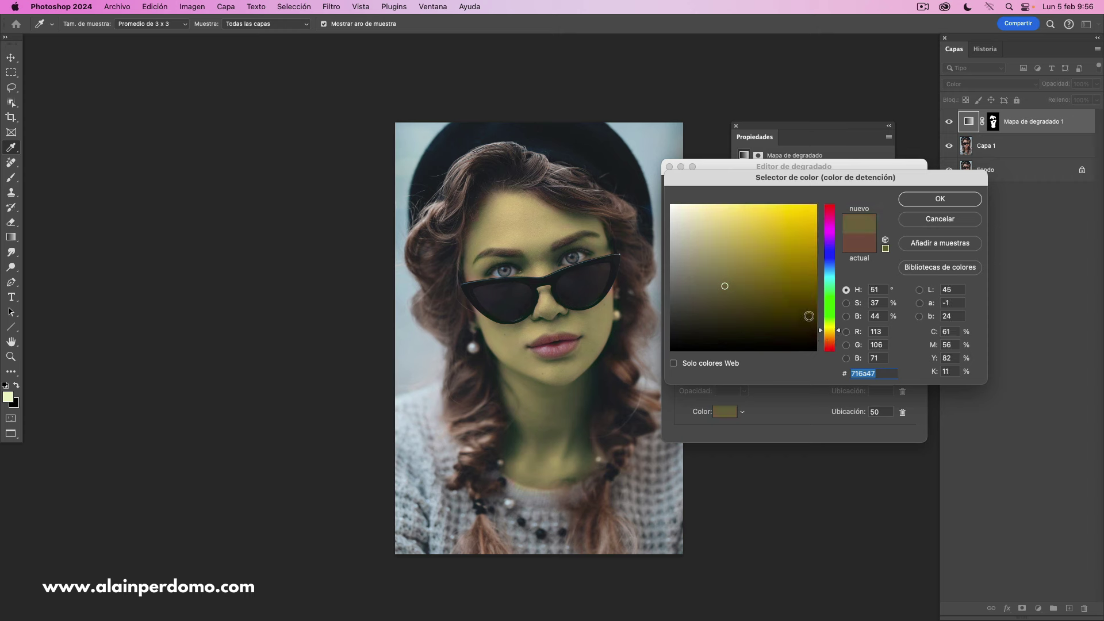
{"action": "left_click", "coordinate": [829, 260]}
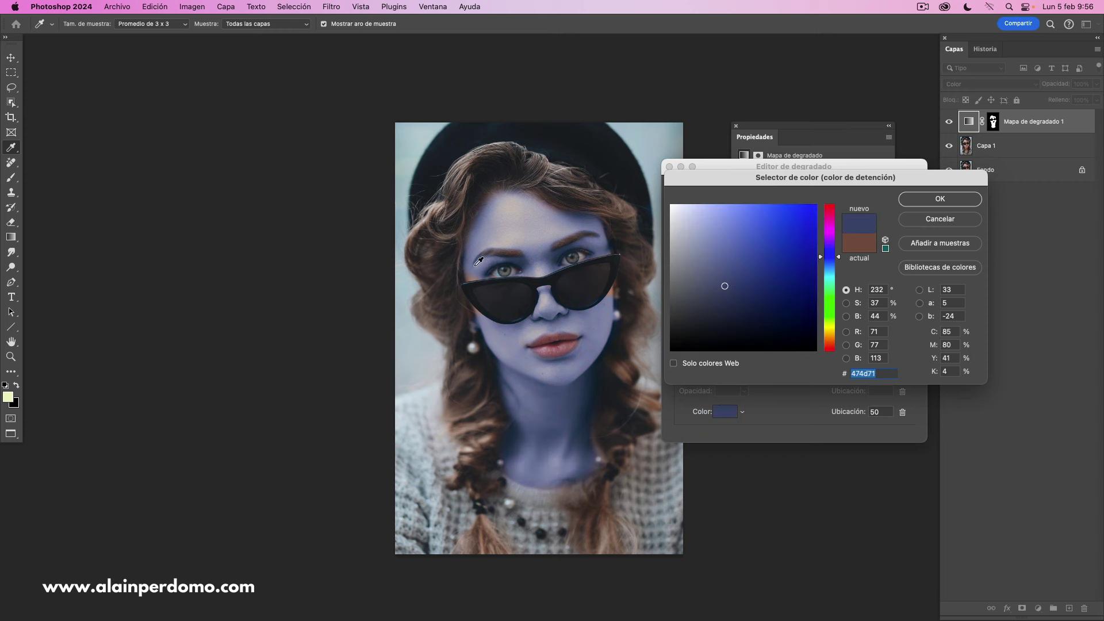
{"action": "left_click", "coordinate": [832, 279]}
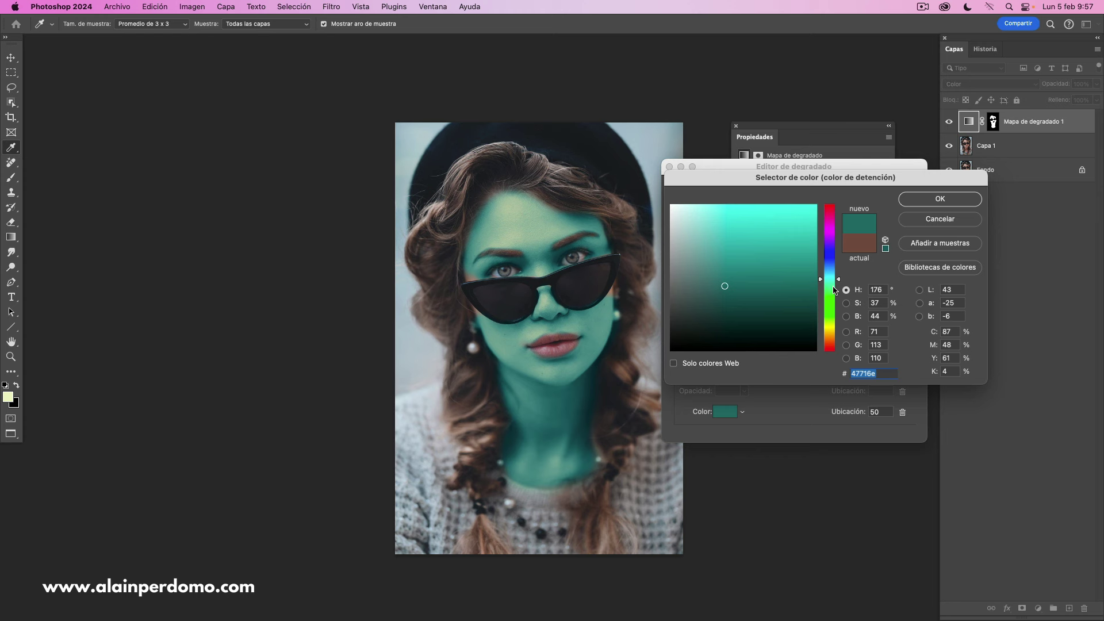
{"action": "left_click", "coordinate": [829, 339]}
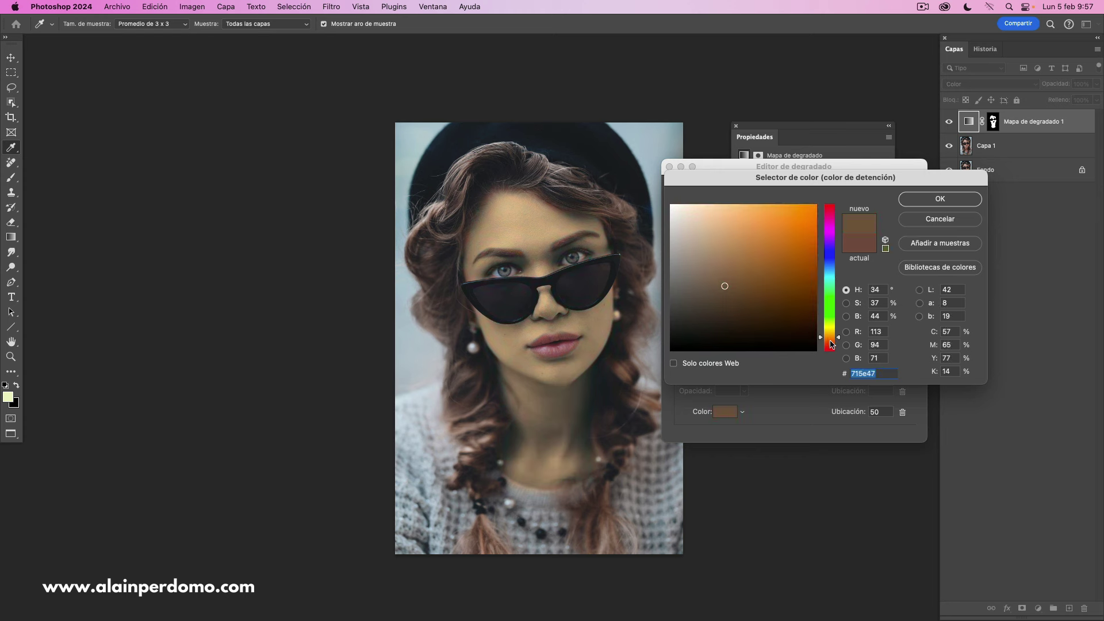
{"action": "left_click_drag", "start_coordinate": [830, 344], "coordinate": [830, 344]}
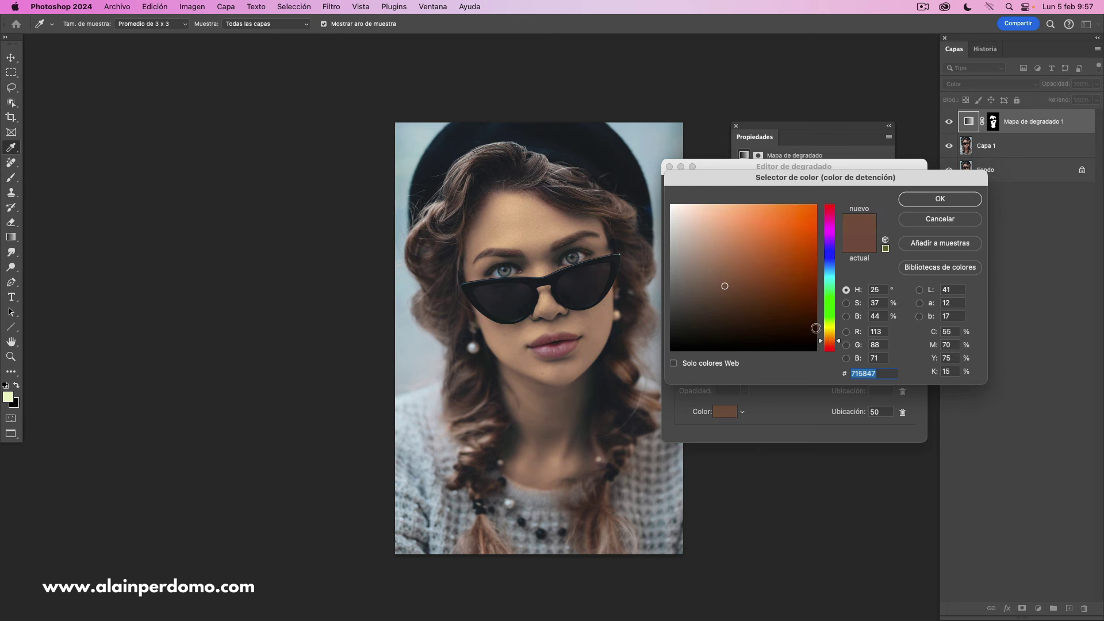
- Lighten the middle stop to a soft tan, lowering its saturation and tuning brightness
{"action": "left_click", "coordinate": [751, 263]}
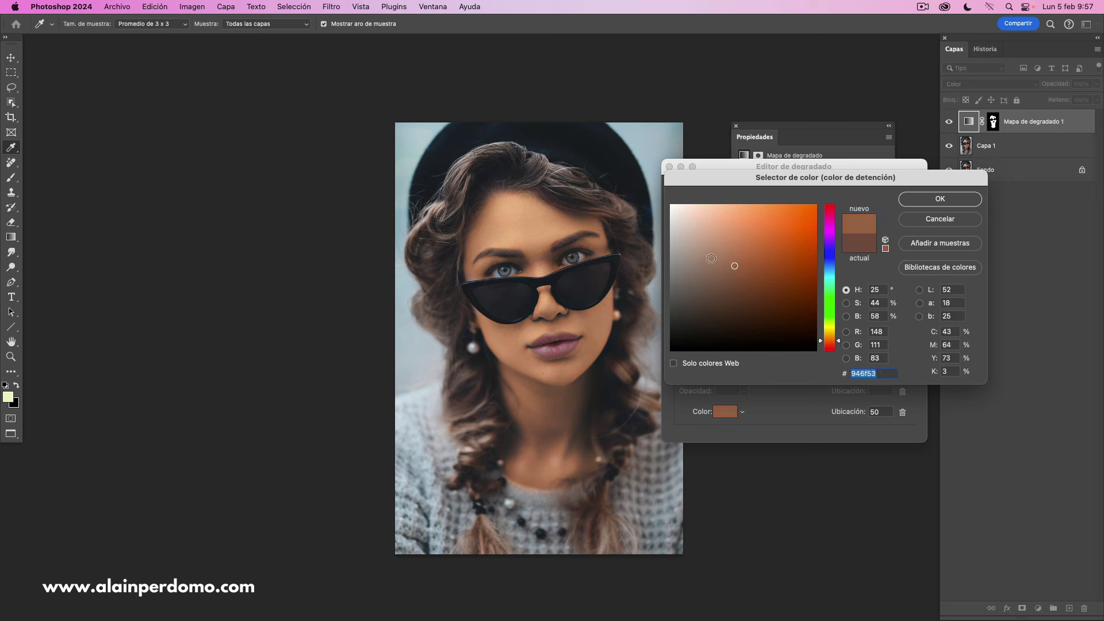
{"action": "left_click_drag", "start_coordinate": [714, 260], "coordinate": [710, 237]}
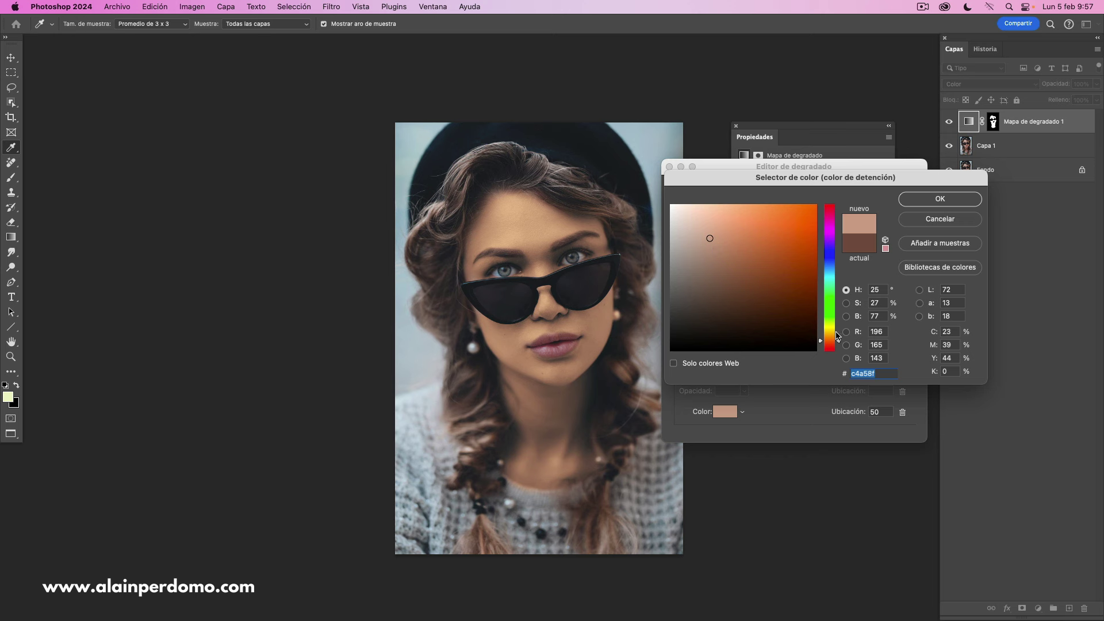
{"action": "left_click_drag", "start_coordinate": [830, 345], "coordinate": [830, 343]}
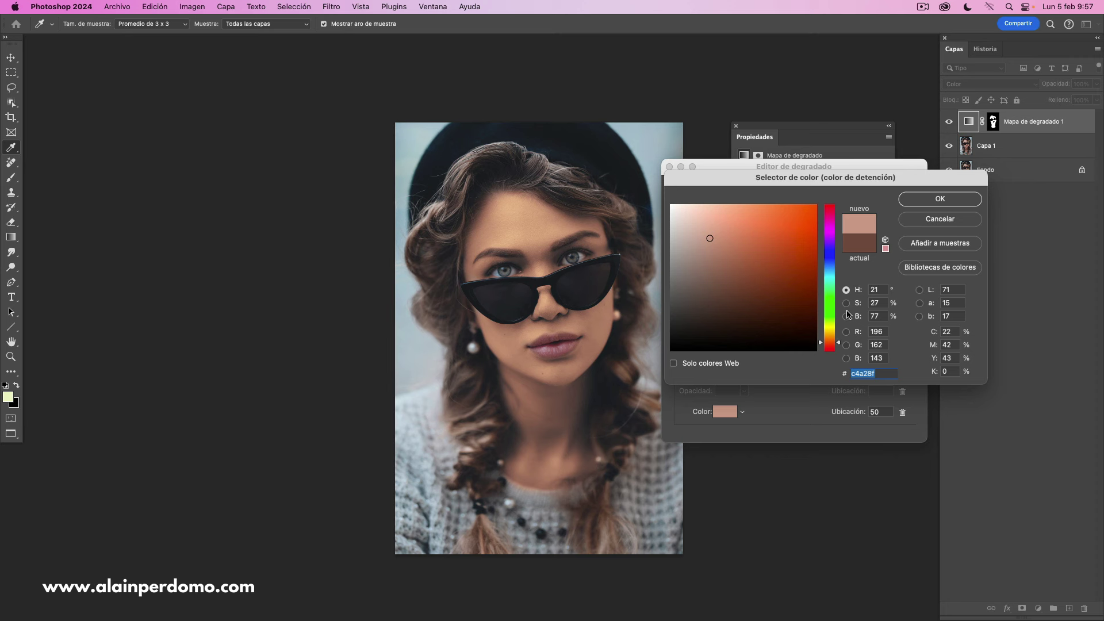
{"action": "left_click", "coordinate": [845, 303]}
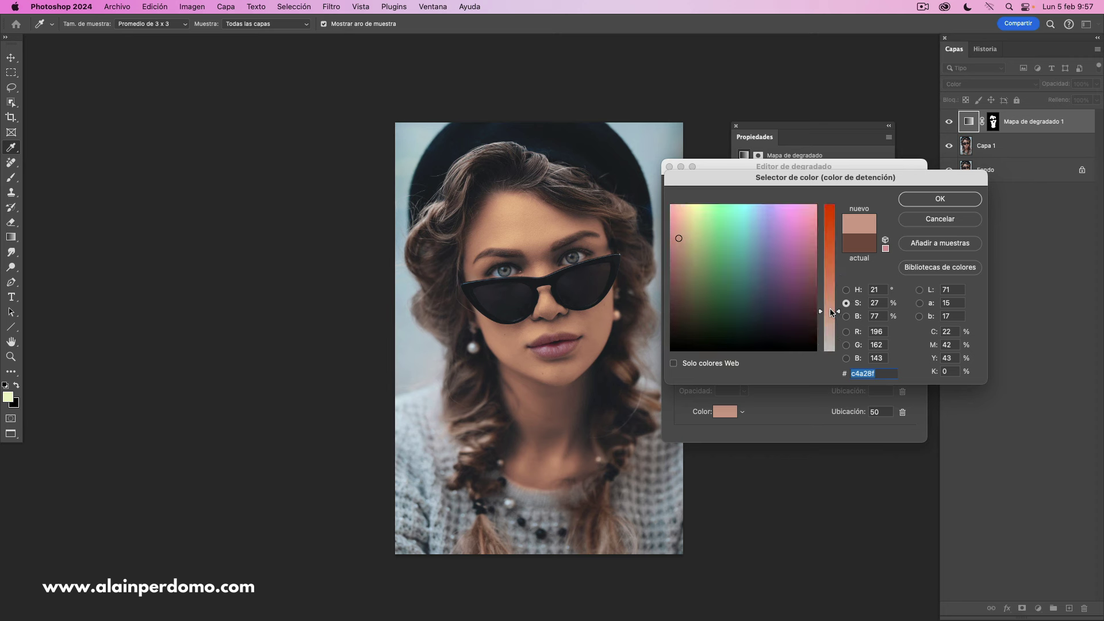
{"action": "mouse_move", "coordinate": [830, 312]}
{"action": "left_mouse_down"}
{"action": "mouse_move", "coordinate": [831, 328]}
{"action": "mouse_move", "coordinate": [830, 318]}
{"action": "left_mouse_up"}
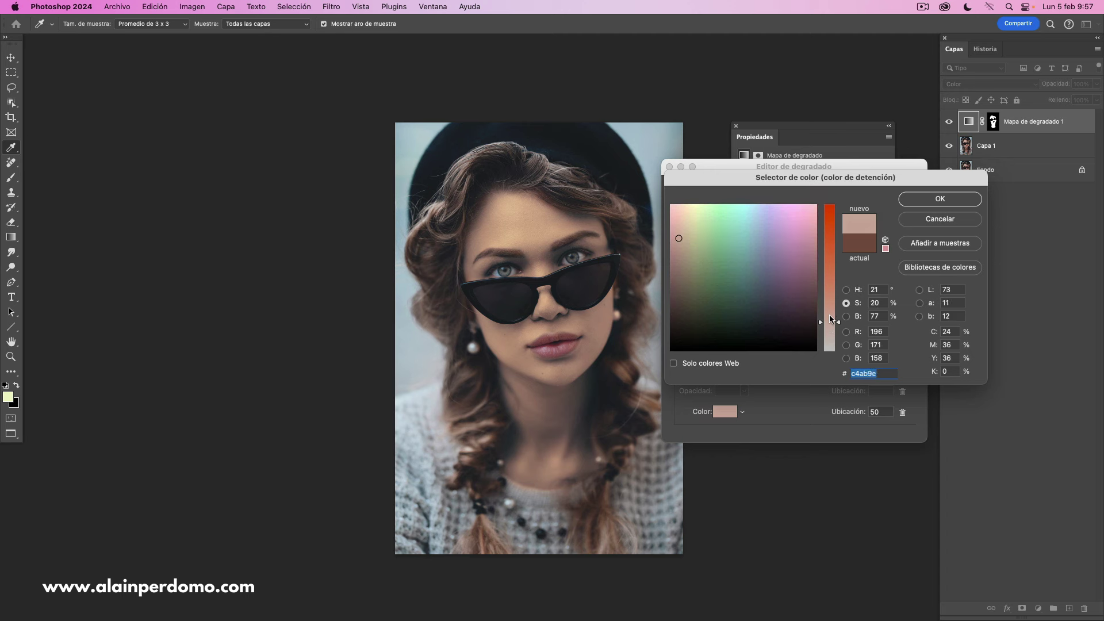
{"action": "left_click", "coordinate": [846, 317]}
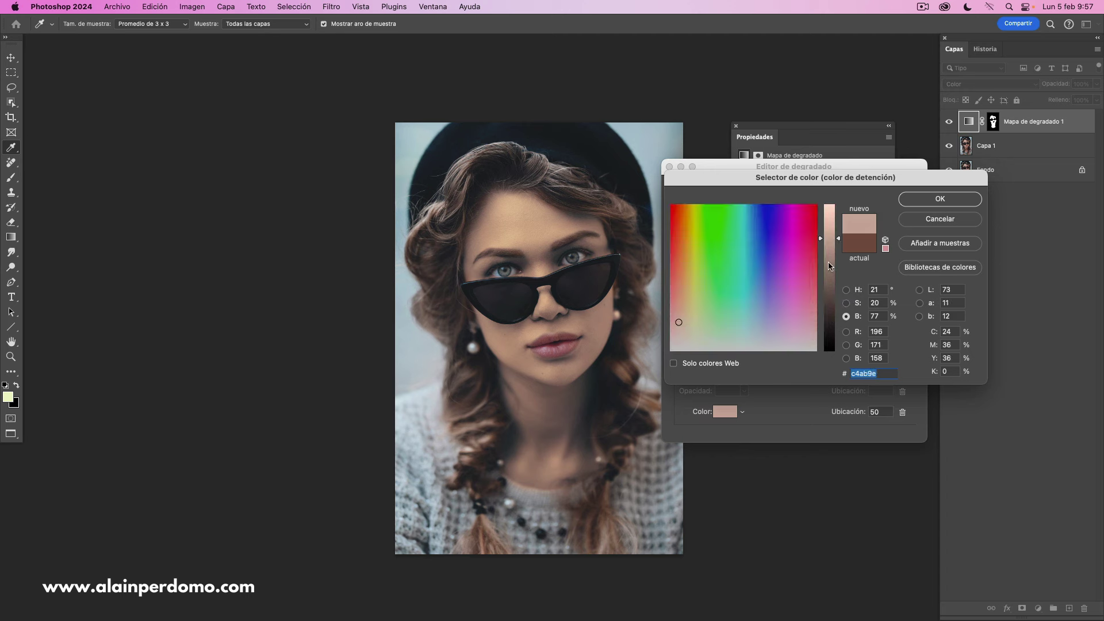
{"action": "mouse_move", "coordinate": [831, 242]}
{"action": "left_mouse_down"}
{"action": "mouse_move", "coordinate": [829, 279]}
{"action": "mouse_move", "coordinate": [826, 225]}
{"action": "left_mouse_up"}
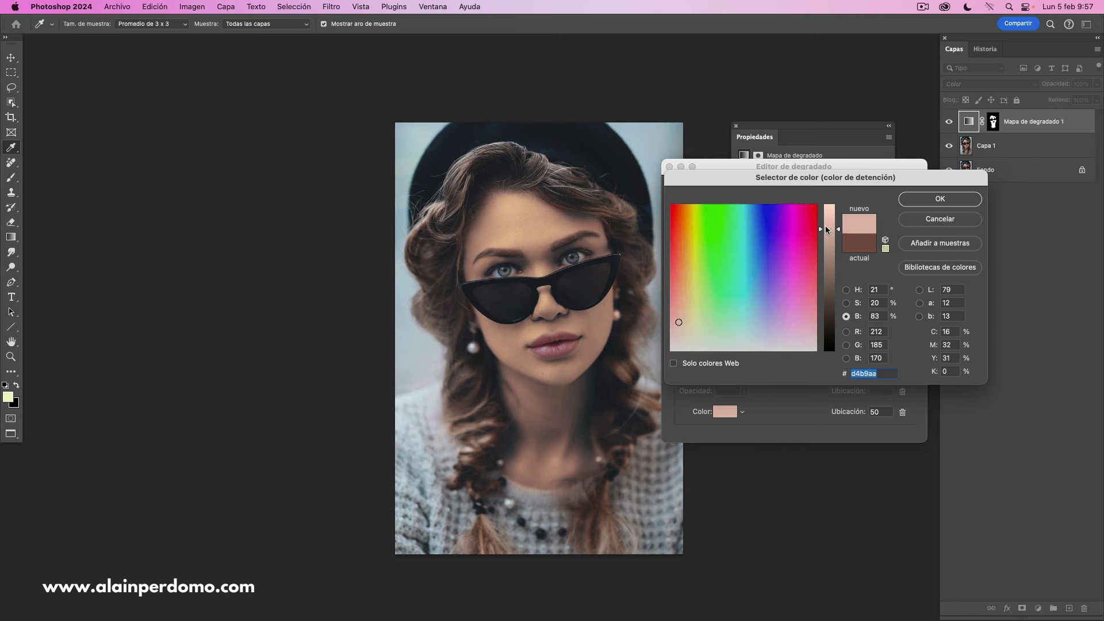
{"action": "left_click_drag", "start_coordinate": [826, 226], "coordinate": [826, 230]}
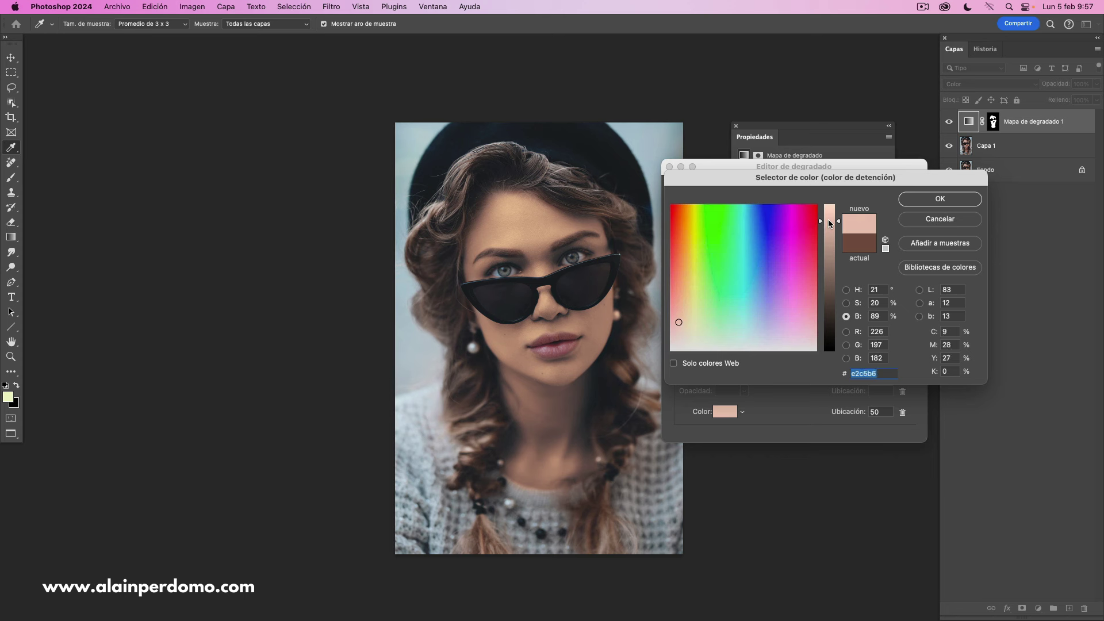
- Settle the middle stop on a lighter peach, confirm it and apply the gradient map
{"action": "left_click", "coordinate": [846, 291]}
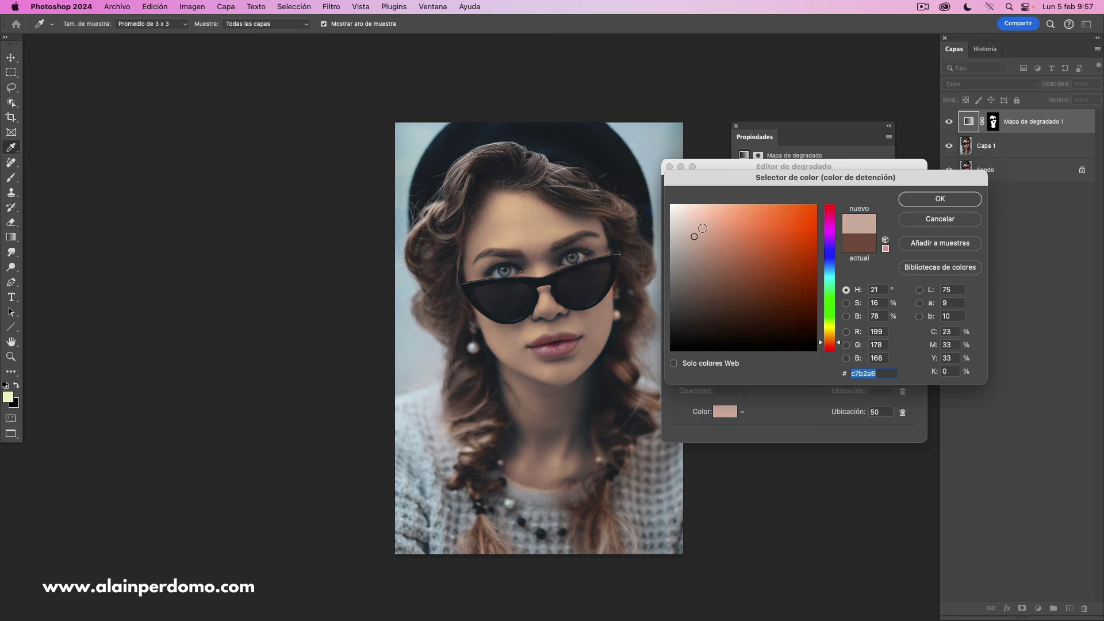
{"action": "left_click", "coordinate": [701, 229]}
{"action": "left_click_drag", "start_coordinate": [829, 345], "coordinate": [828, 345]}
{"action": "left_click", "coordinate": [688, 236]}
{"action": "mouse_move", "coordinate": [689, 236]}
{"action": "left_mouse_down"}
{"action": "mouse_move", "coordinate": [698, 215]}
{"action": "mouse_move", "coordinate": [709, 250]}
{"action": "mouse_move", "coordinate": [704, 237]}
{"action": "left_mouse_up"}
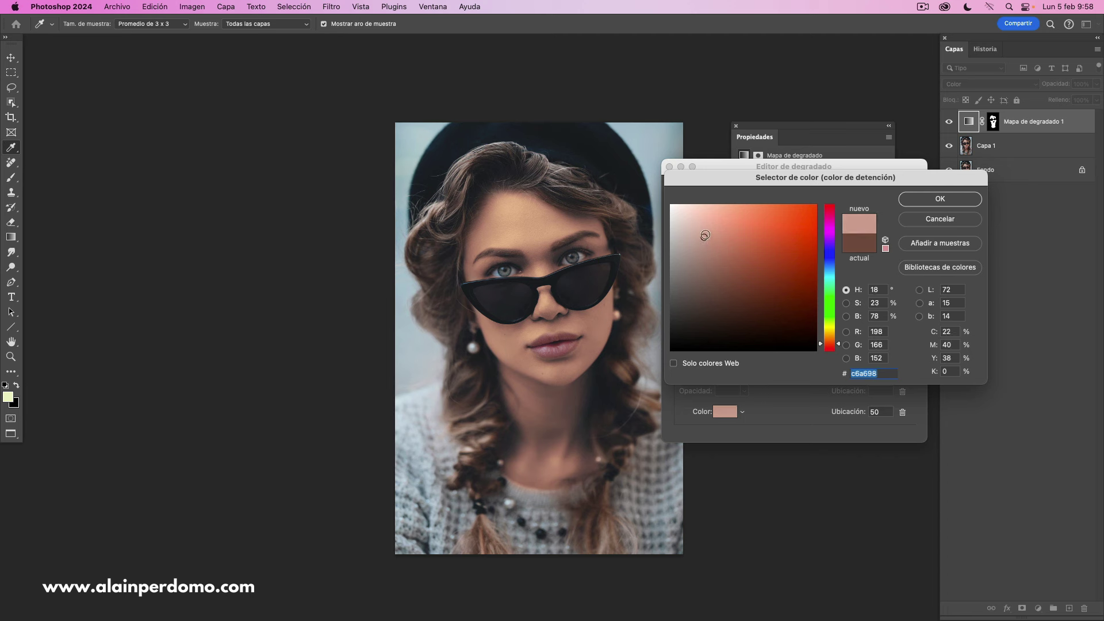
{"action": "left_click", "coordinate": [921, 205]}
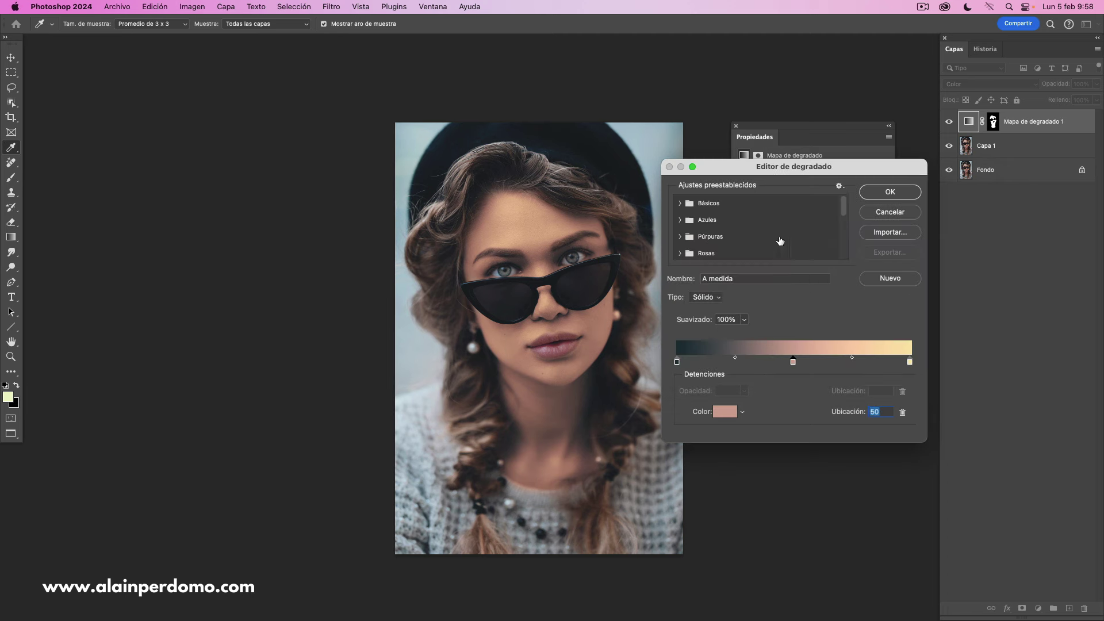
{"action": "left_click", "coordinate": [878, 193]}
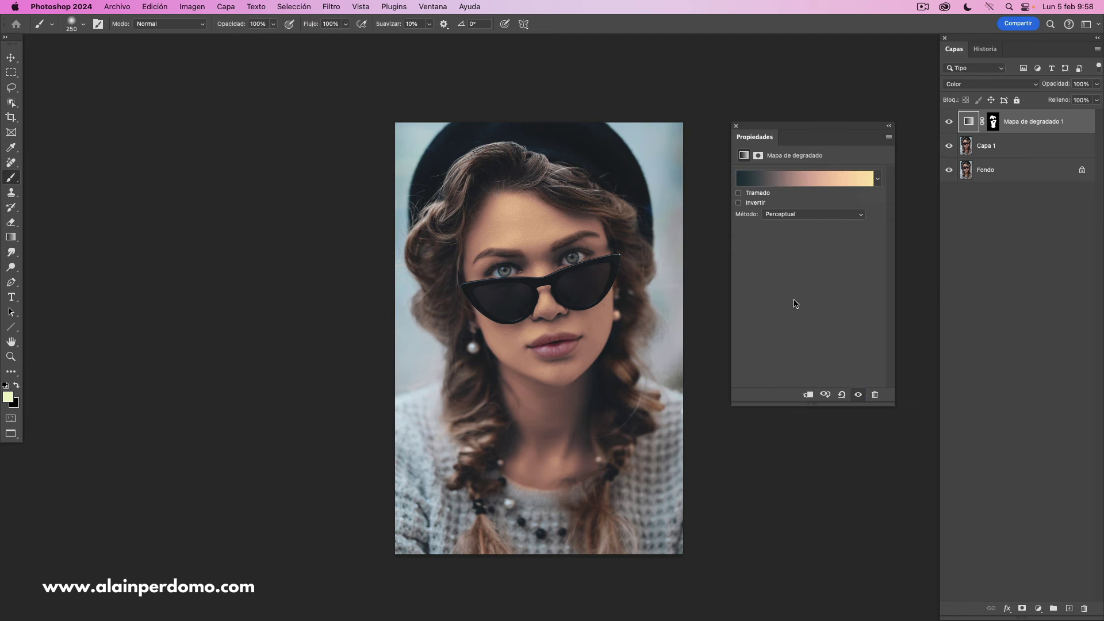
{"action": "left_click", "coordinate": [736, 127]}
{"action": "left_click", "coordinate": [947, 124]}
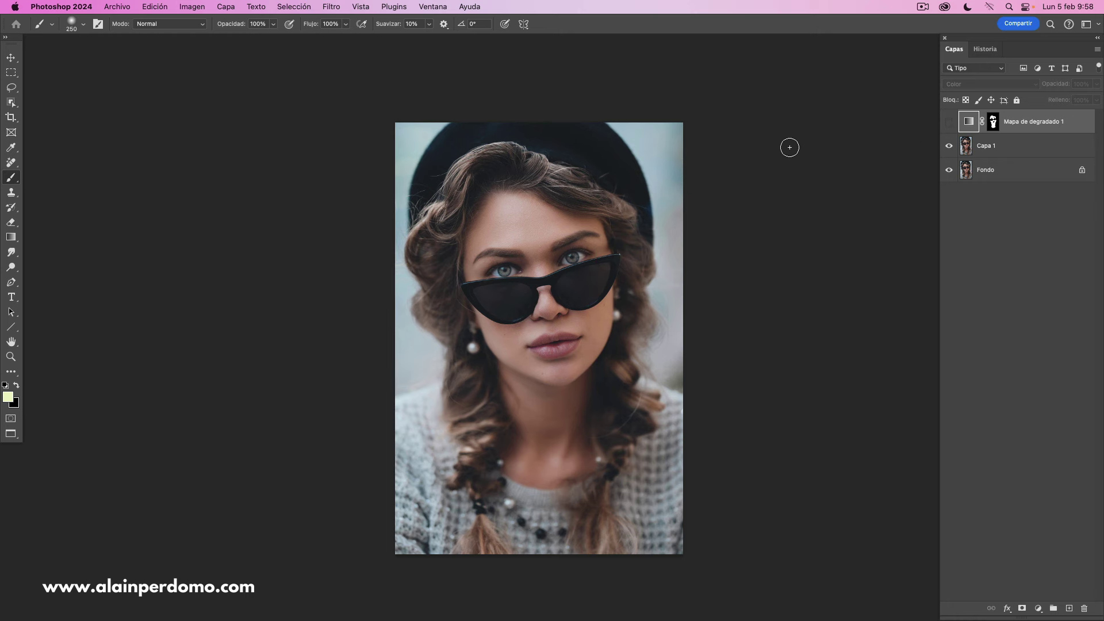
{"action": "left_click", "coordinate": [948, 123]}
{"action": "left_click", "coordinate": [949, 122]}
{"action": "left_click", "coordinate": [949, 123]}
{"action": "left_click", "coordinate": [950, 127]}
{"action": "left_click", "coordinate": [949, 124]}
{"action": "mouse_move", "coordinate": [1058, 87]}
{"action": "left_mouse_down"}
{"action": "mouse_move", "coordinate": [1042, 87]}
{"action": "mouse_move", "coordinate": [1062, 85]}
{"action": "left_mouse_up"}
{"action": "left_click_drag", "start_coordinate": [1053, 85], "coordinate": [1075, 86]}
{"action": "left_click", "coordinate": [949, 123]}
{"action": "left_click", "coordinate": [949, 123]}
{"action": "left_click", "coordinate": [949, 123]}
{"action": "left_click", "coordinate": [949, 123]}
{"action": "left_click", "coordinate": [949, 123]}
{"action": "left_click", "coordinate": [949, 123]}
{"action": "left_click", "coordinate": [948, 123]}
{"action": "left_click", "coordinate": [948, 123]}
{"action": "double_click", "coordinate": [969, 125]}
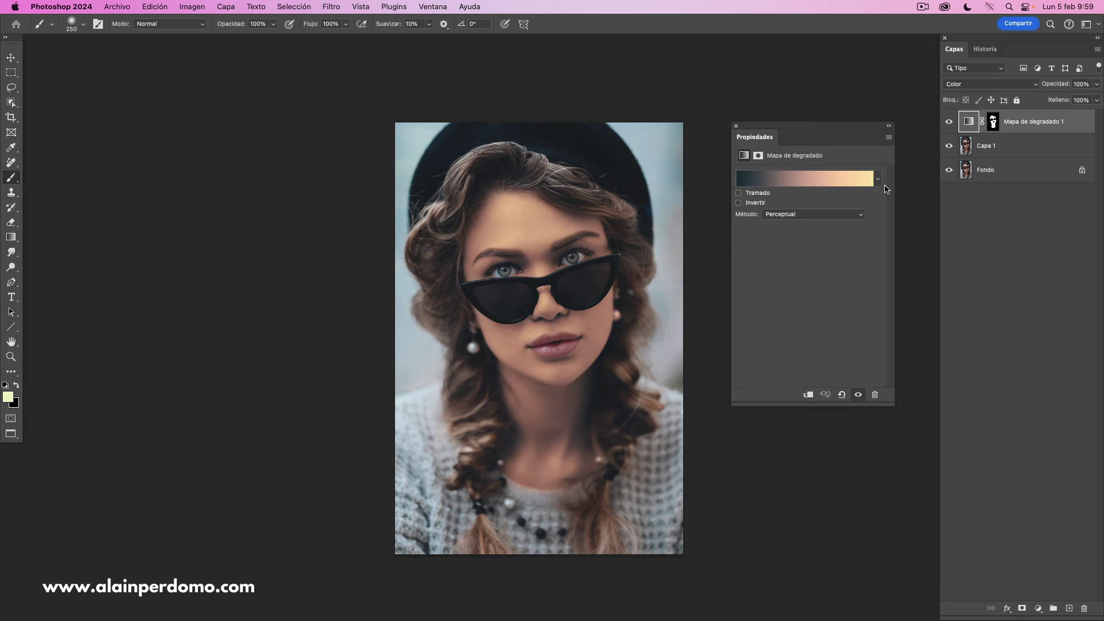
- Set the gradient's lightest stop to a pale light blue (bde5fa) and apply the gradient map
{"action": "left_click", "coordinate": [797, 183]}
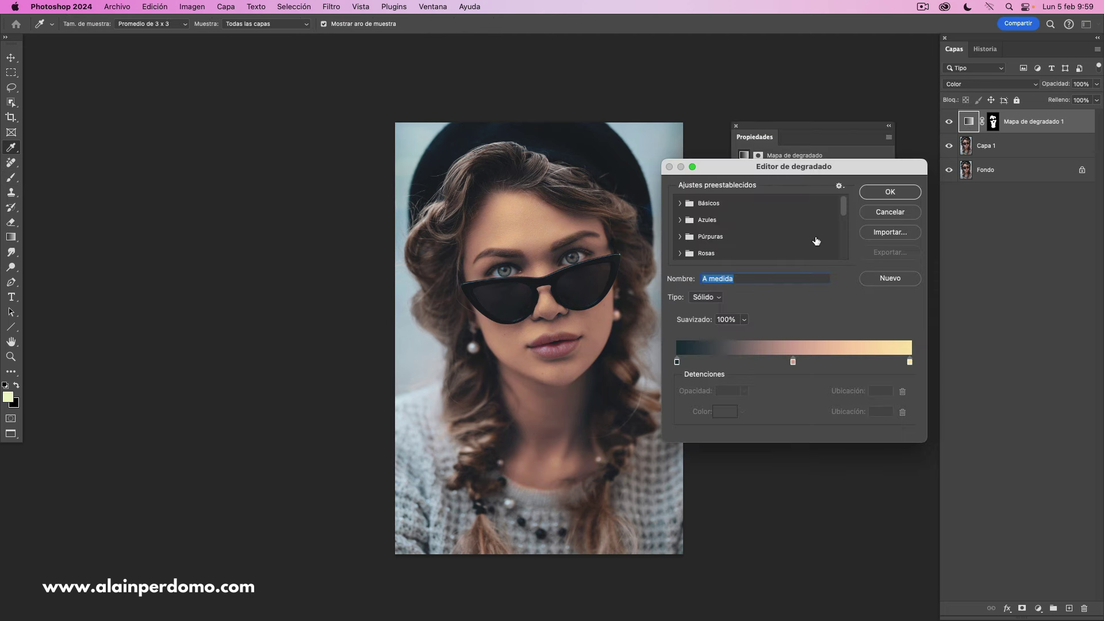
{"action": "left_click", "coordinate": [910, 362]}
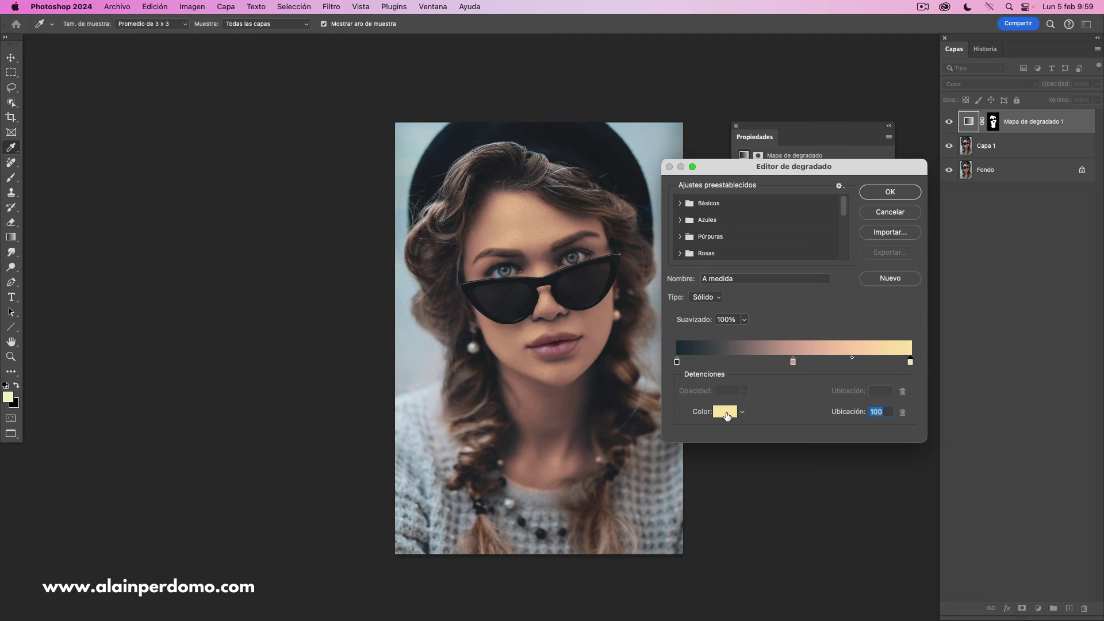
{"action": "left_click", "coordinate": [725, 414]}
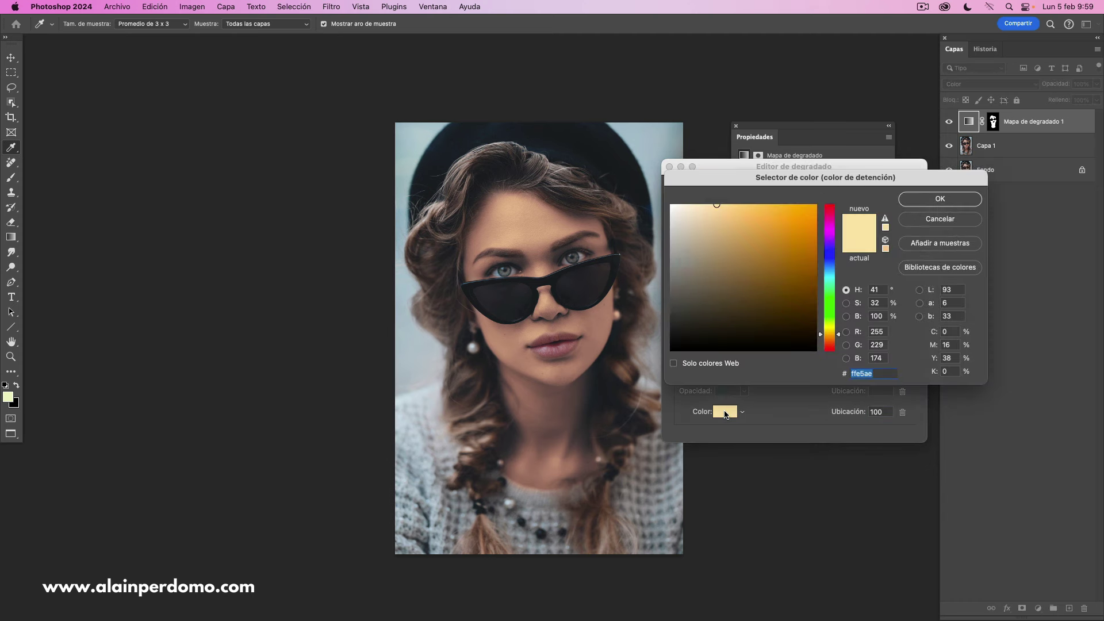
{"action": "left_click", "coordinate": [830, 270]}
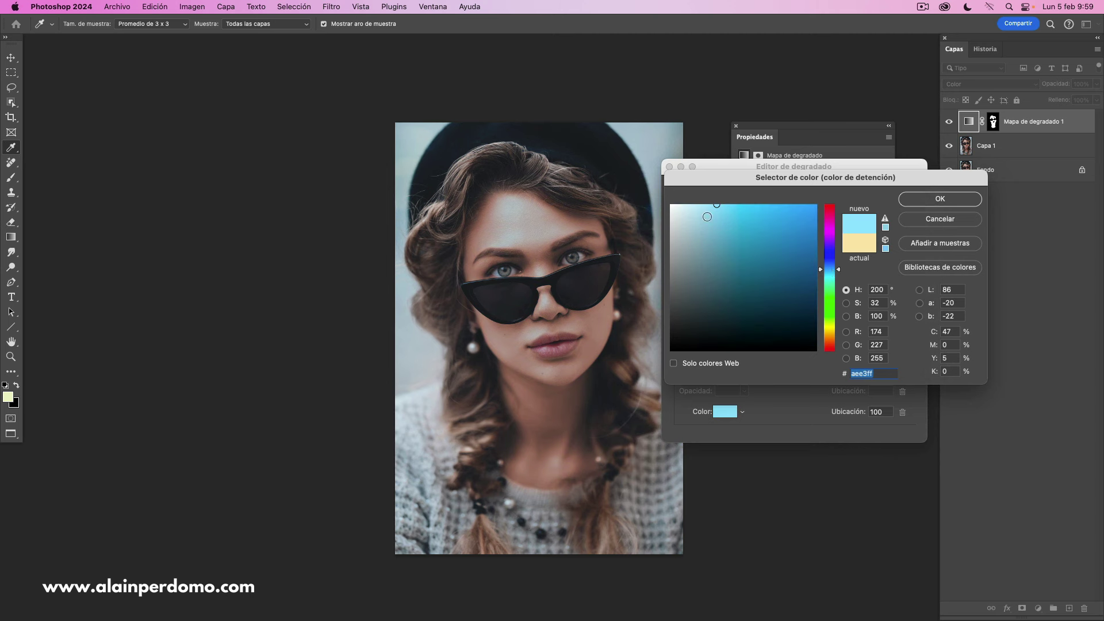
{"action": "left_click", "coordinate": [707, 205]}
{"action": "left_click", "coordinate": [736, 205]}
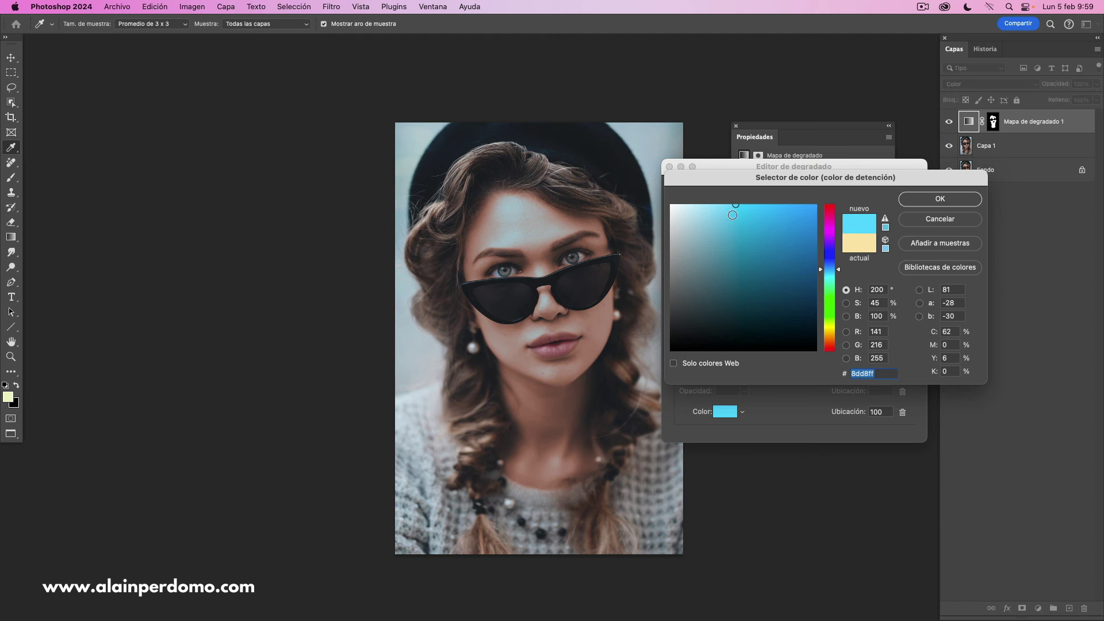
{"action": "left_click_drag", "start_coordinate": [712, 217], "coordinate": [715, 219]}
{"action": "left_click", "coordinate": [706, 207]}
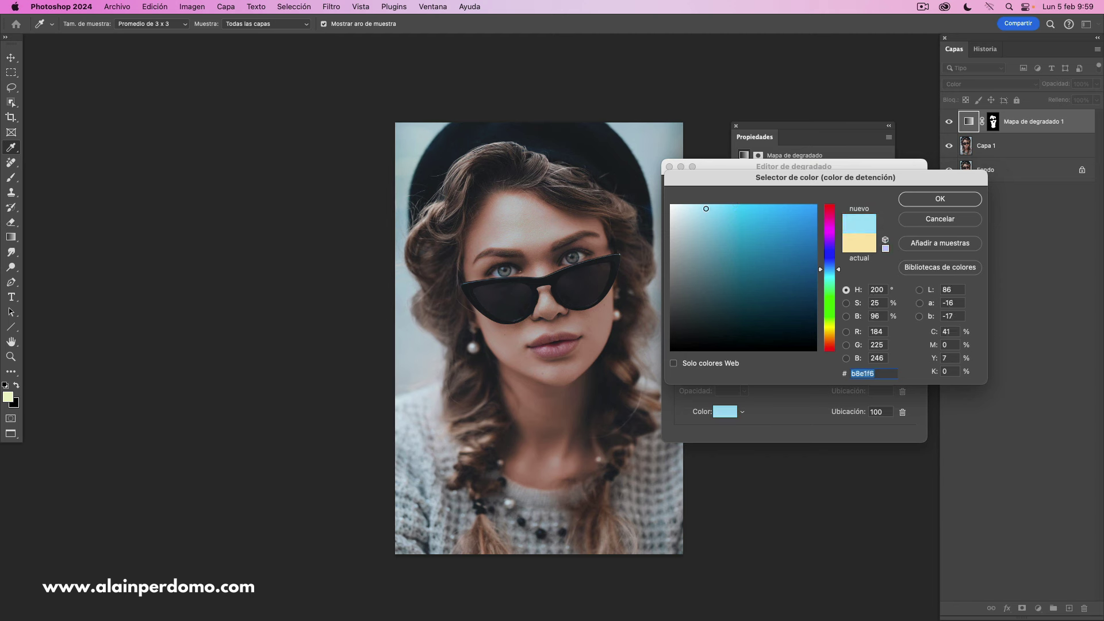
{"action": "left_click", "coordinate": [940, 199]}
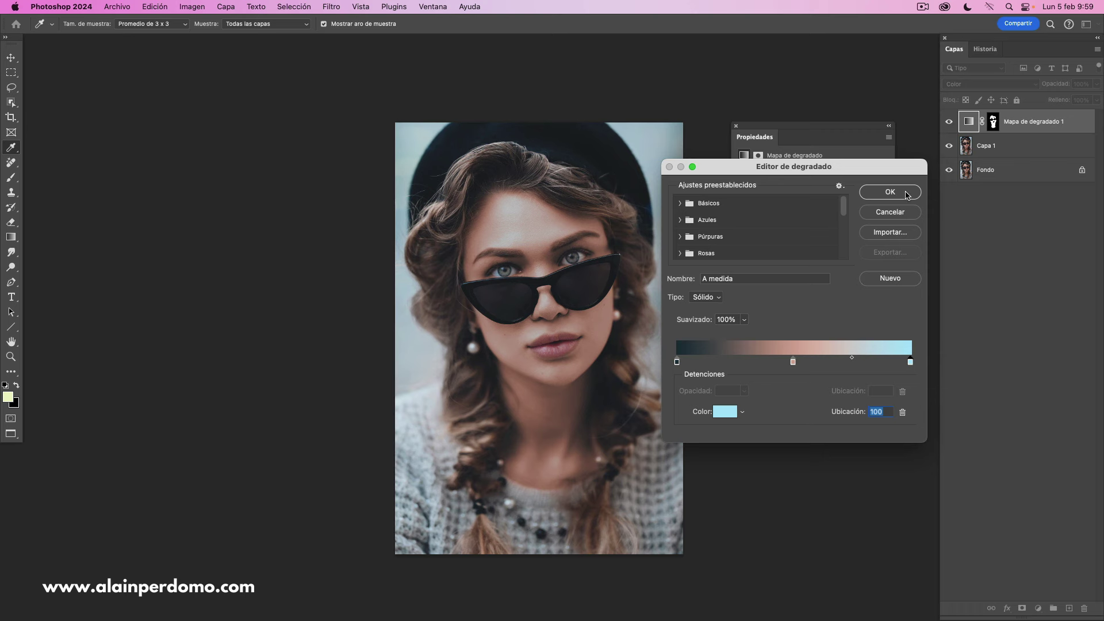
{"action": "key", "text": "Return"}
{"action": "left_click", "coordinate": [948, 121]}
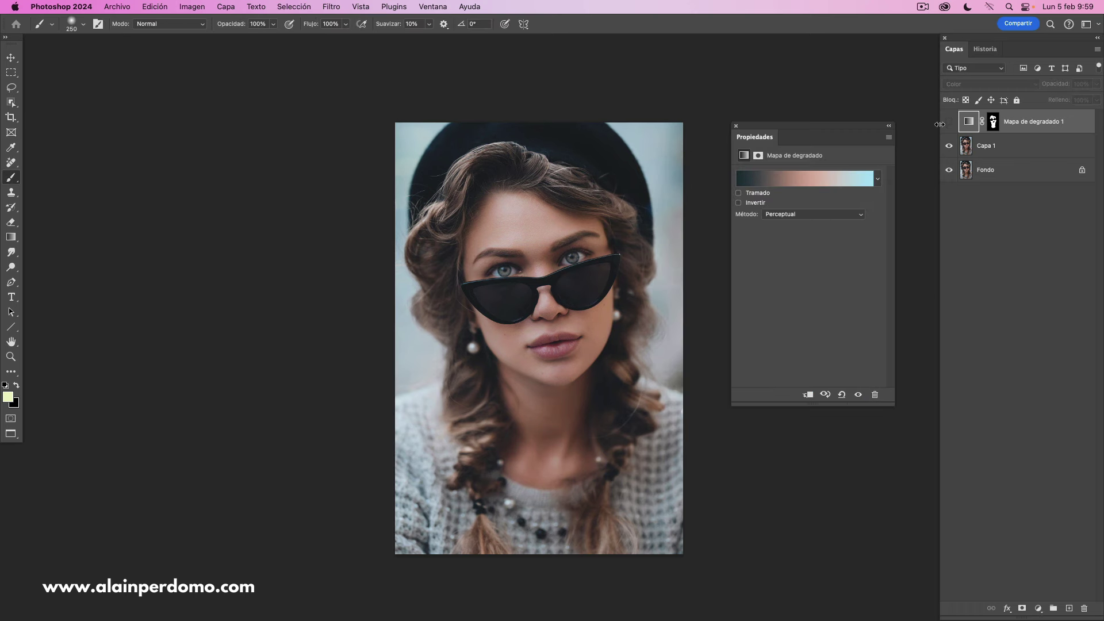
{"action": "left_click", "coordinate": [948, 123]}
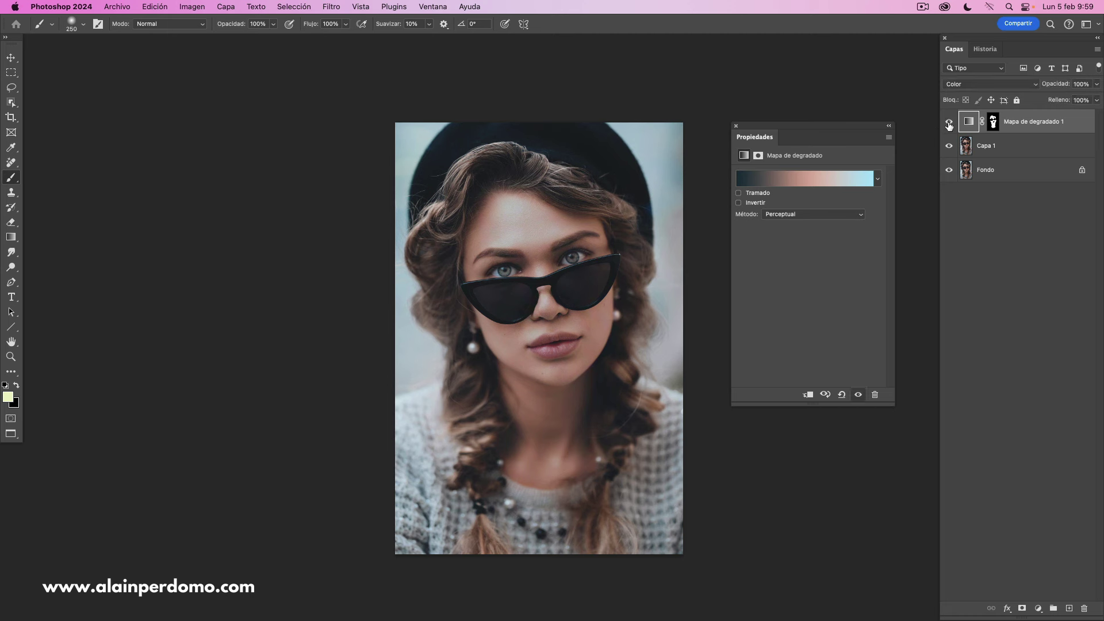
{"action": "left_click", "coordinate": [949, 123]}
{"action": "left_click", "coordinate": [949, 123]}
{"action": "double_click", "coordinate": [949, 124]}
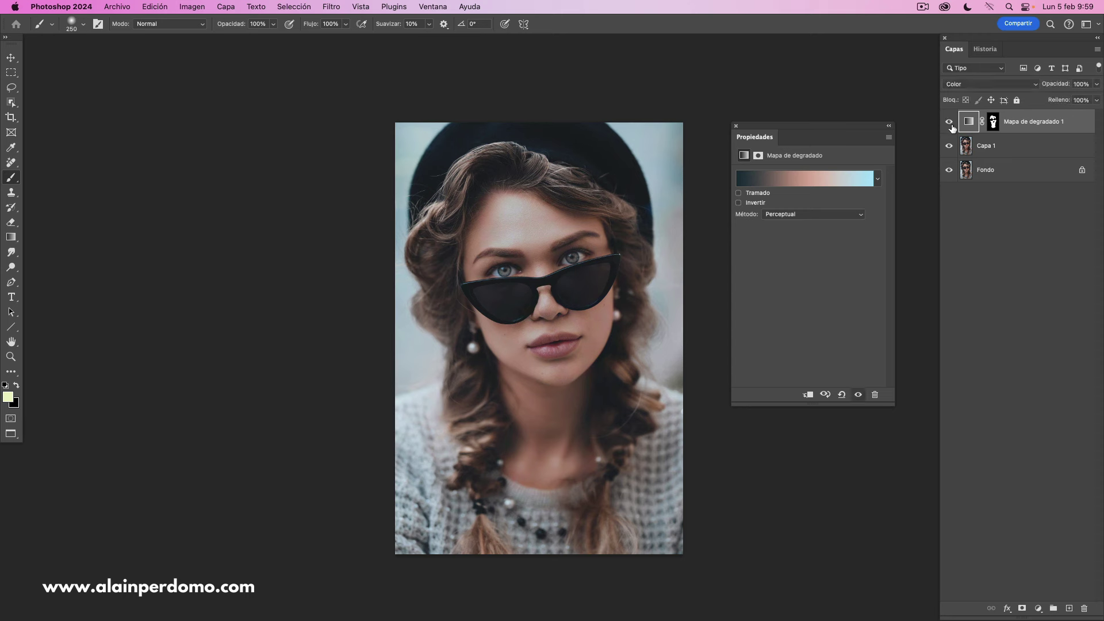